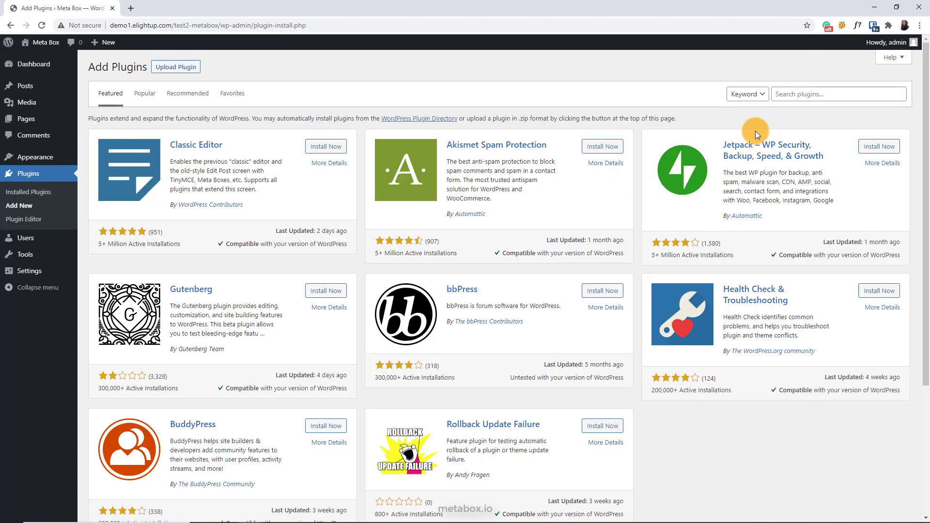
Search the plugin directory for 'mb custom post type' and install MB Custom Post Types & Custom Taxonomies
left_click(804, 94)
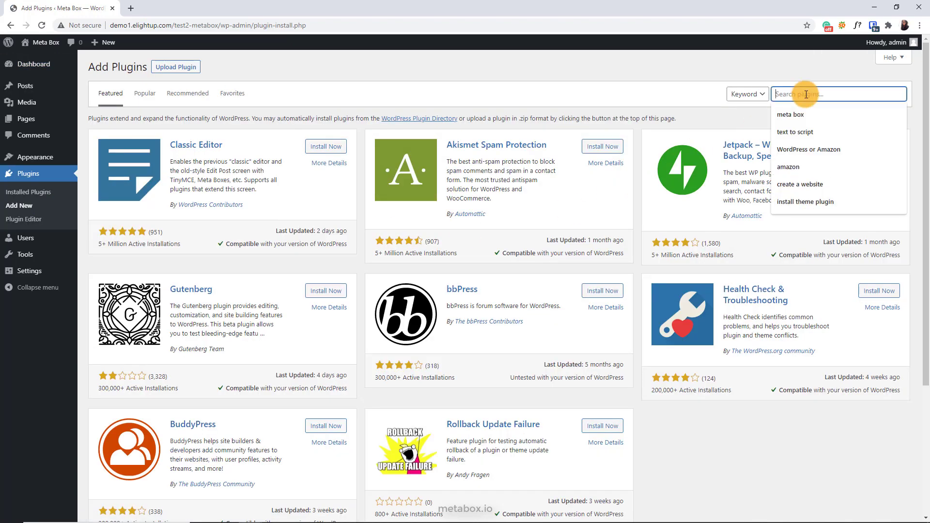
type("mb custom ")
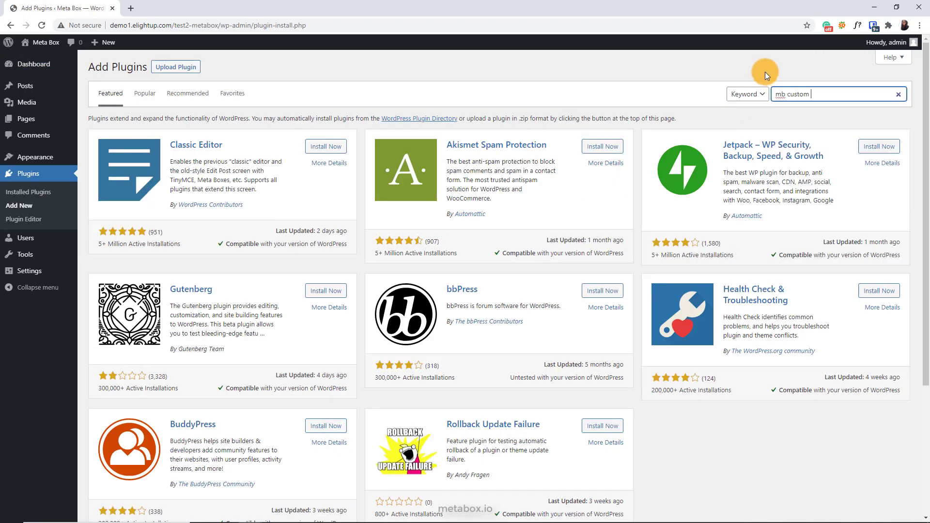
type("post type")
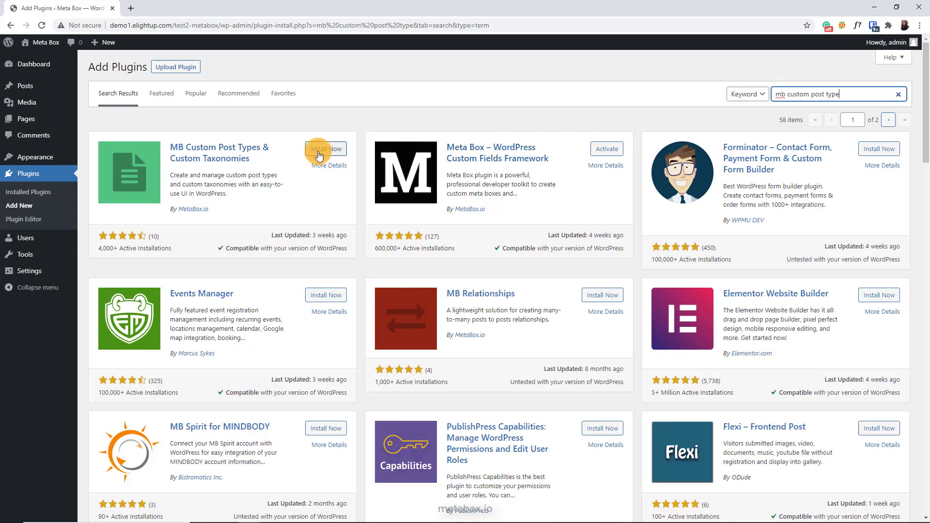
left_click(319, 154)
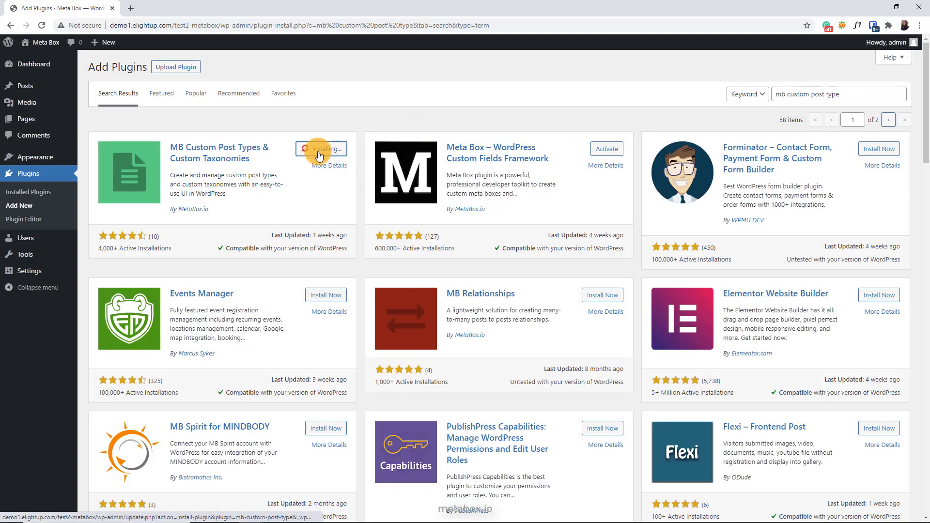
Activate the plugin and open its Post Types list, which shows 0 post types
left_click(318, 154)
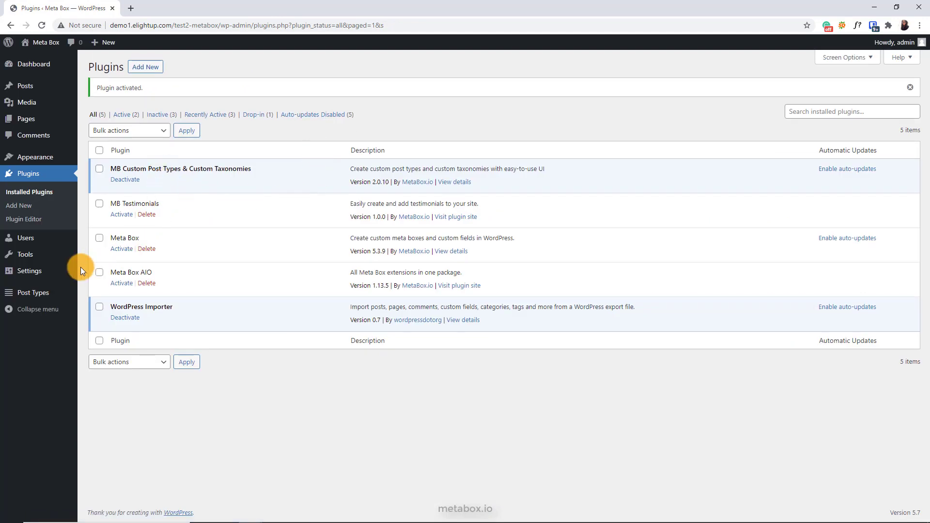
mouse_move(39, 293)
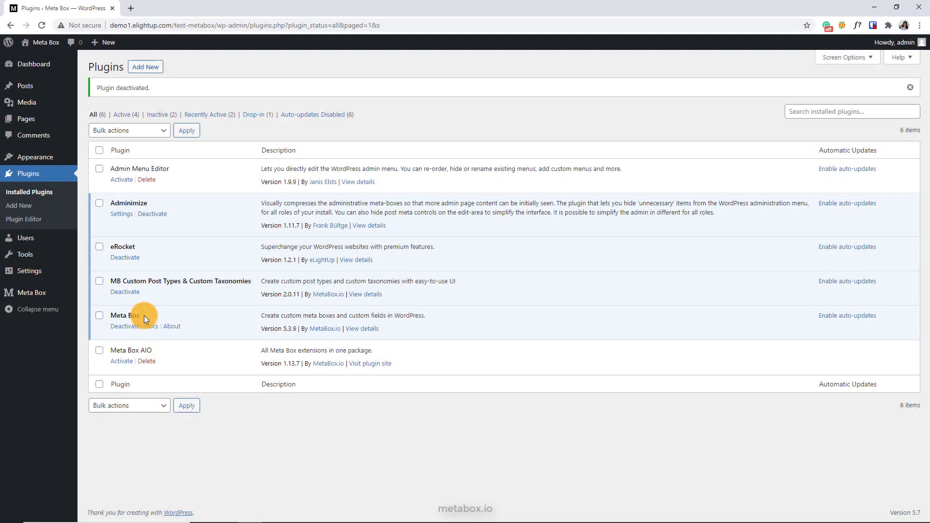
left_click_drag(142, 315, 112, 316)
left_click(38, 294)
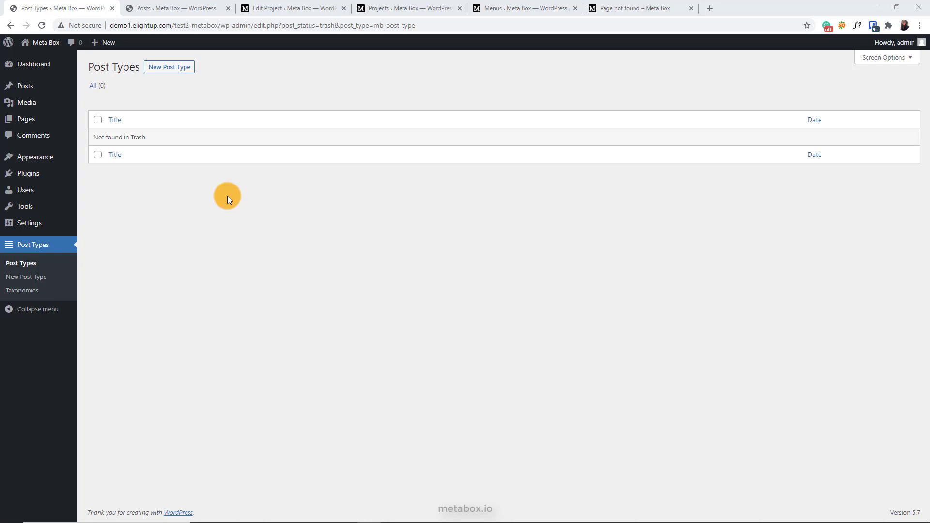
Create a new post type with plural name 'Projects', singular 'Project' and slug 'project'
left_click(174, 67)
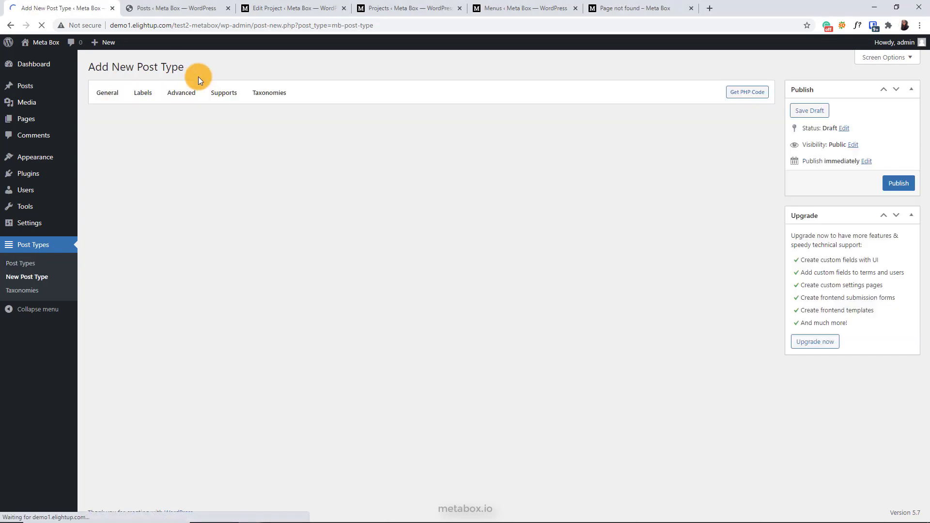
left_click(279, 120)
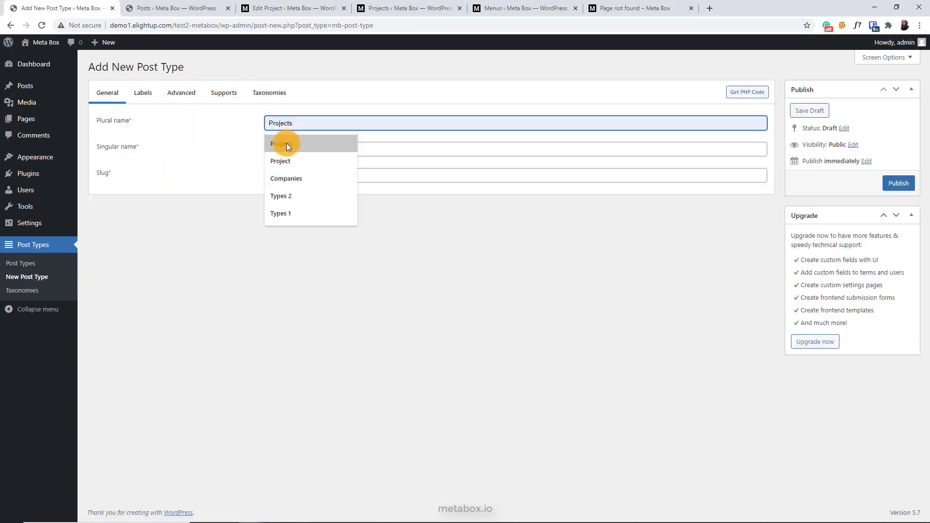
left_click(286, 143)
left_click(285, 150)
left_click(285, 157)
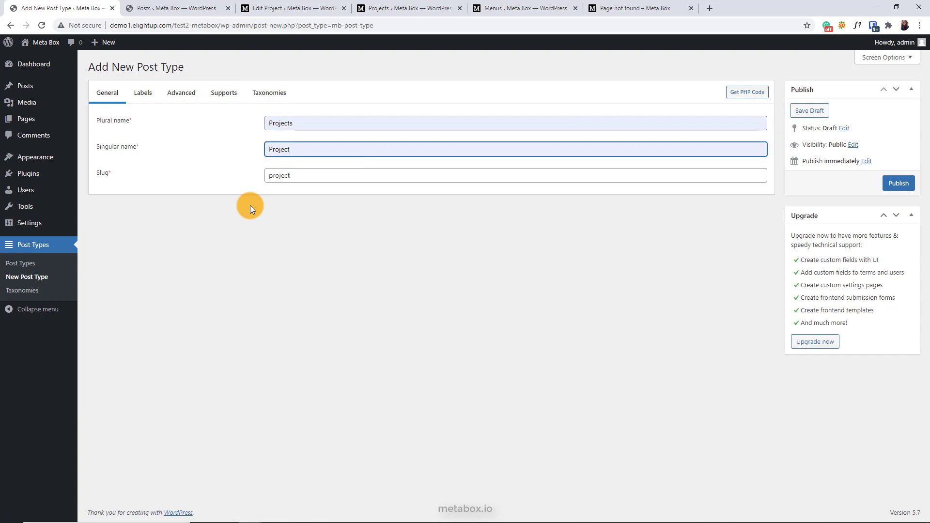
Review the auto-filled labels for the Projects post type
left_click(146, 100)
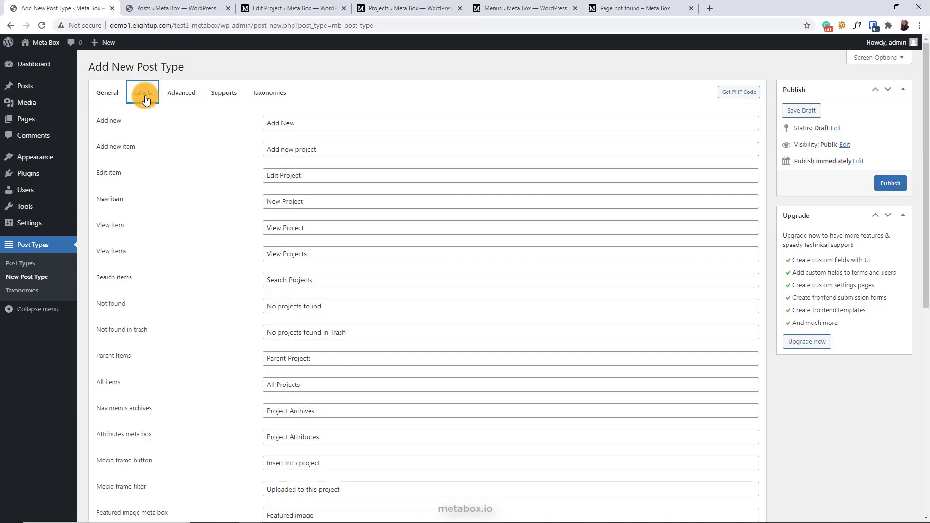
scroll(182, 178, "down", 7)
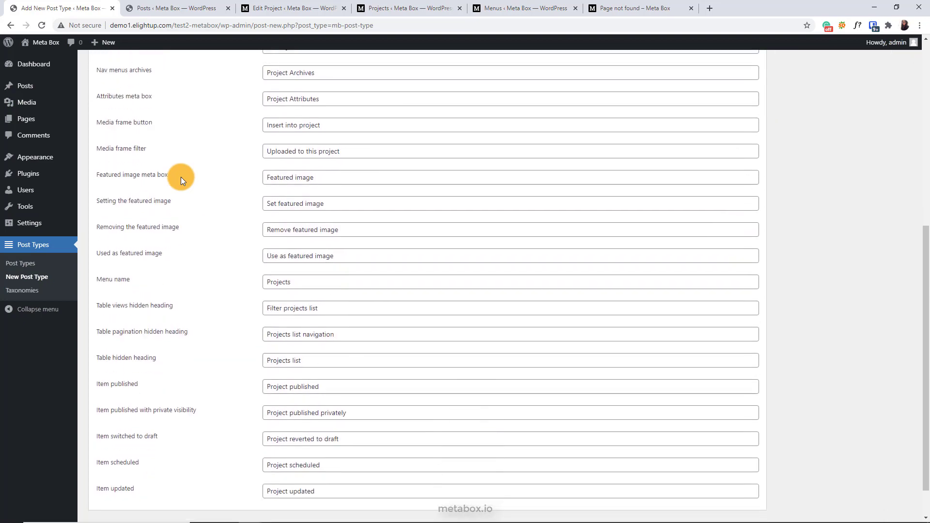
scroll(181, 176, "up", 6)
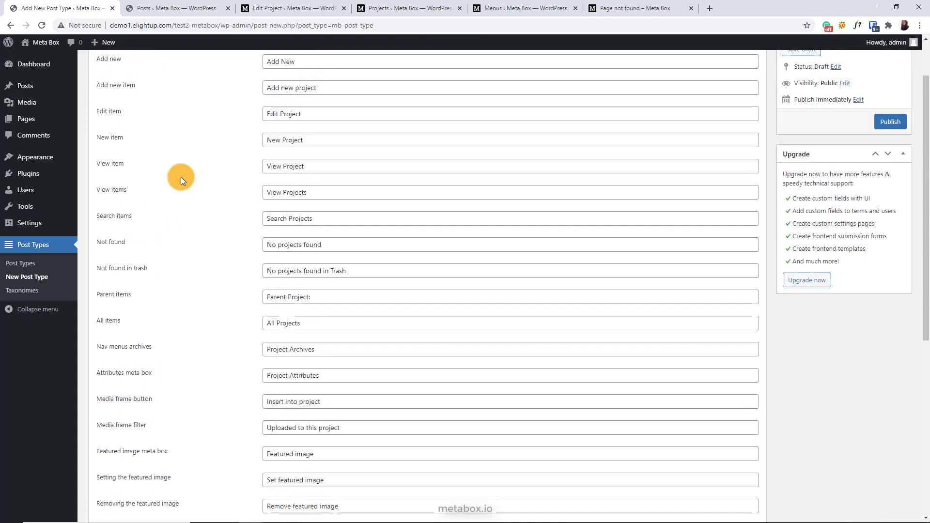
scroll(181, 176, "up", 1)
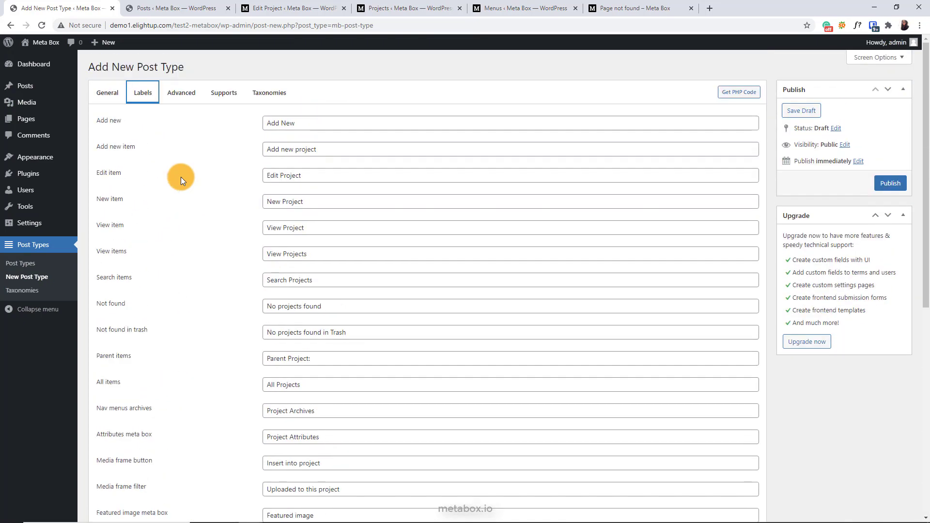
In Advanced settings, keep Projects top-level, position it after Comments, and use the pushpin icon
left_click(183, 96)
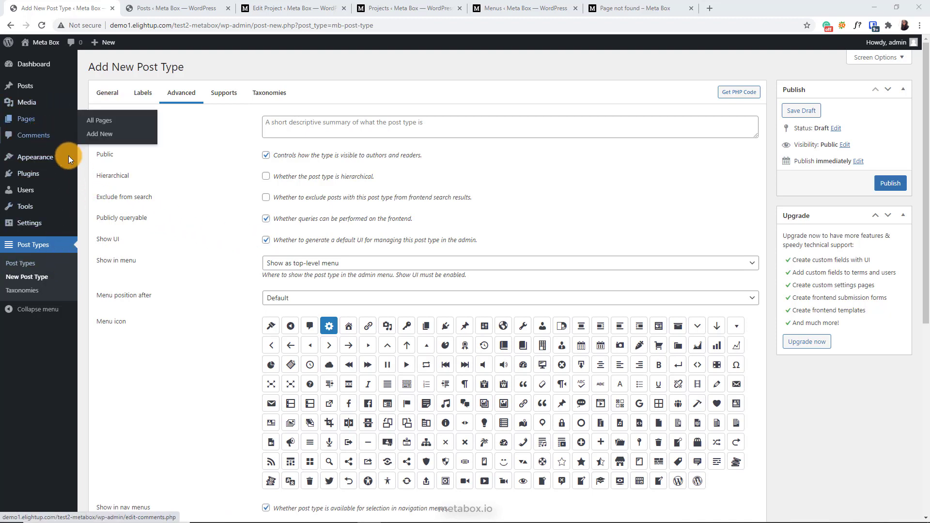
left_click(367, 264)
left_click(374, 276)
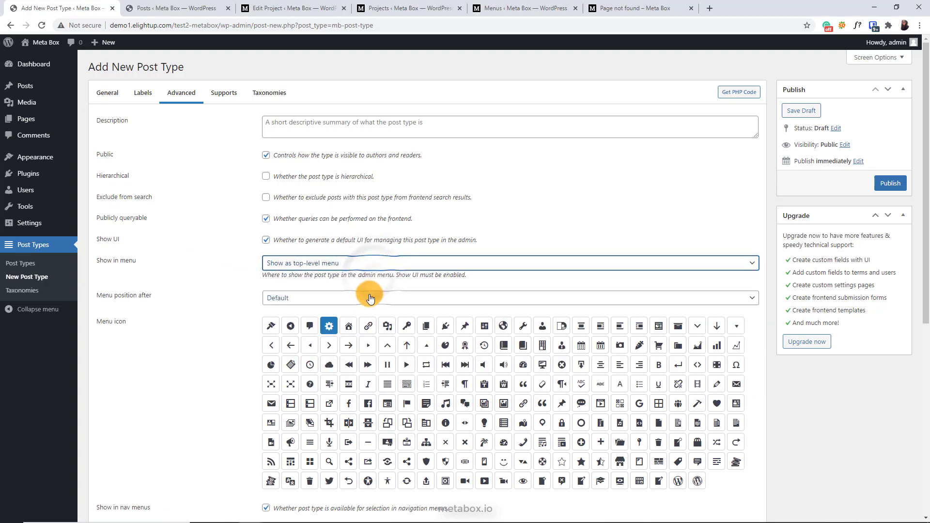
left_click(368, 298)
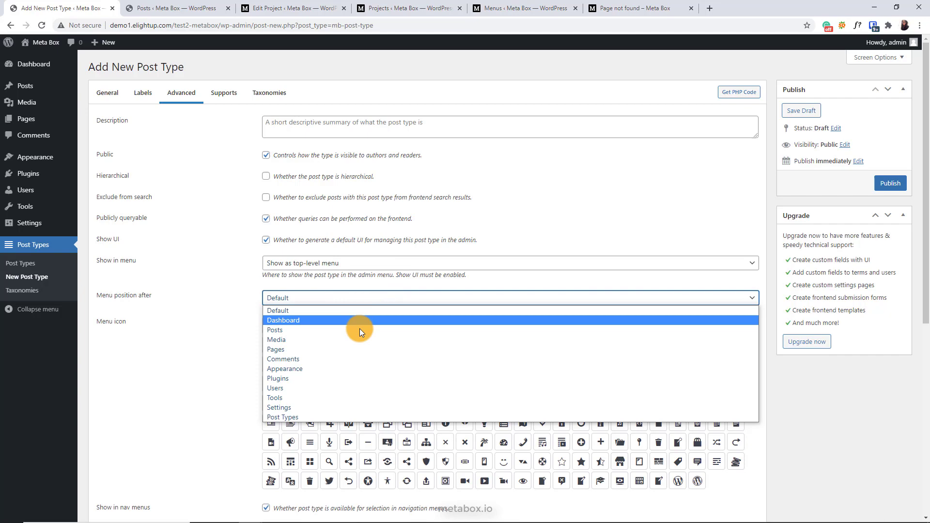
left_click(353, 359)
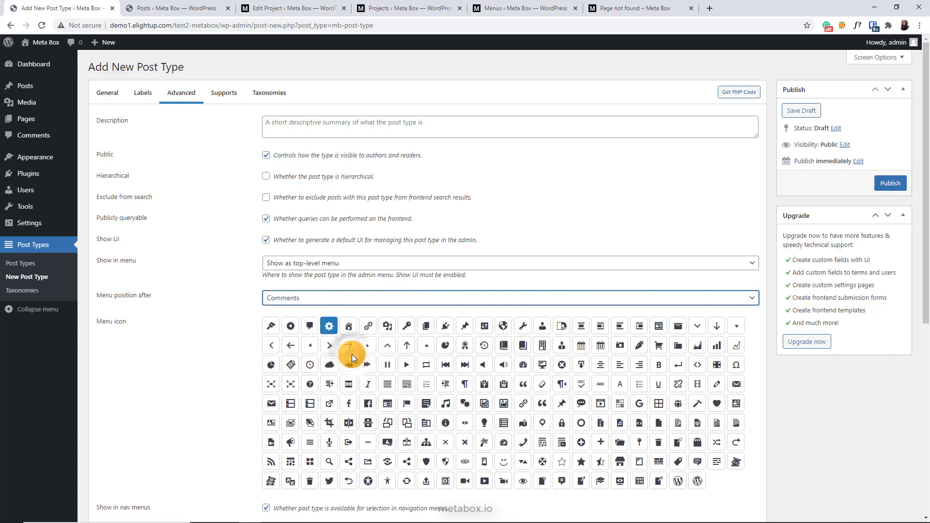
left_click(272, 326)
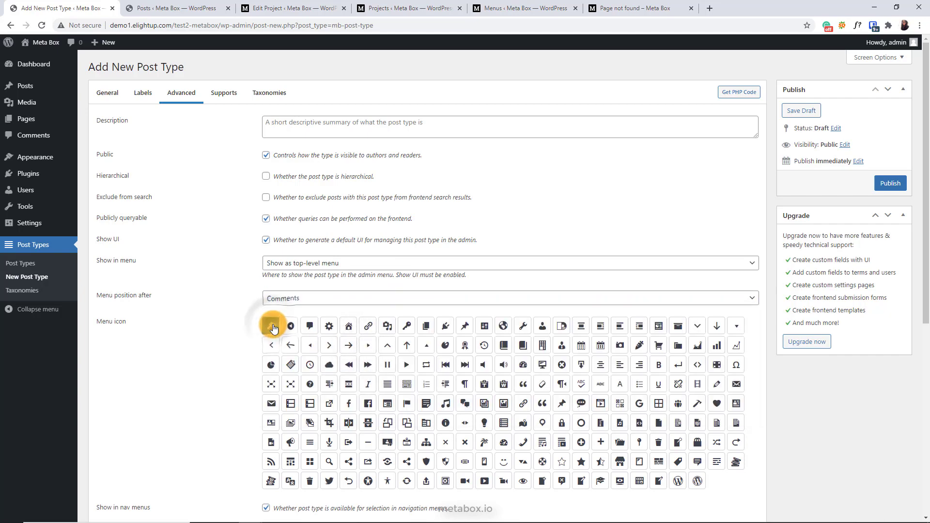
Show Projects in navigation menus and the admin bar, and stop exposing it in the REST API
scroll(273, 328, "down", 4)
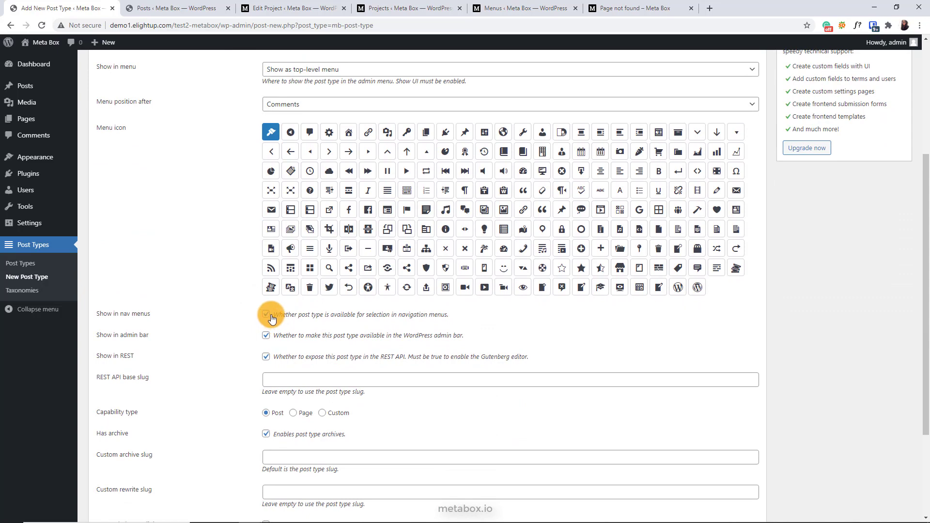
left_click(487, 8)
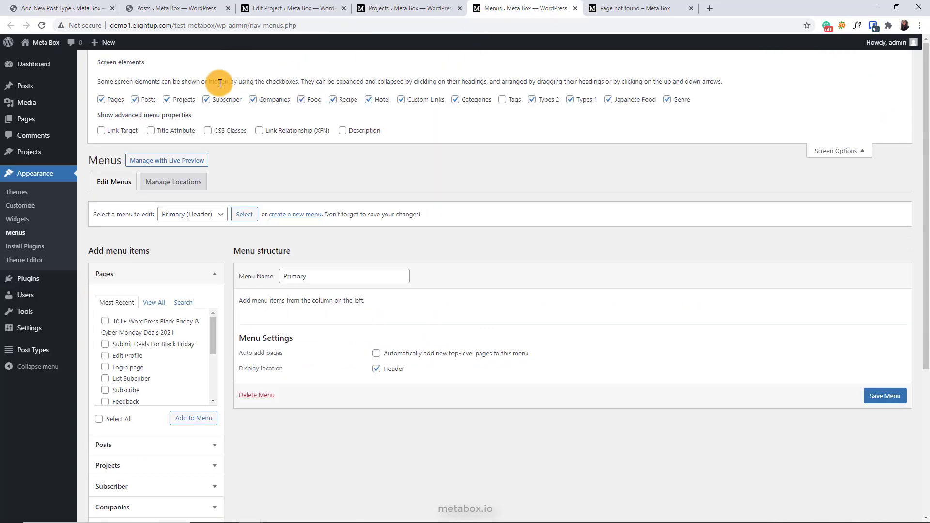
left_click(49, 8)
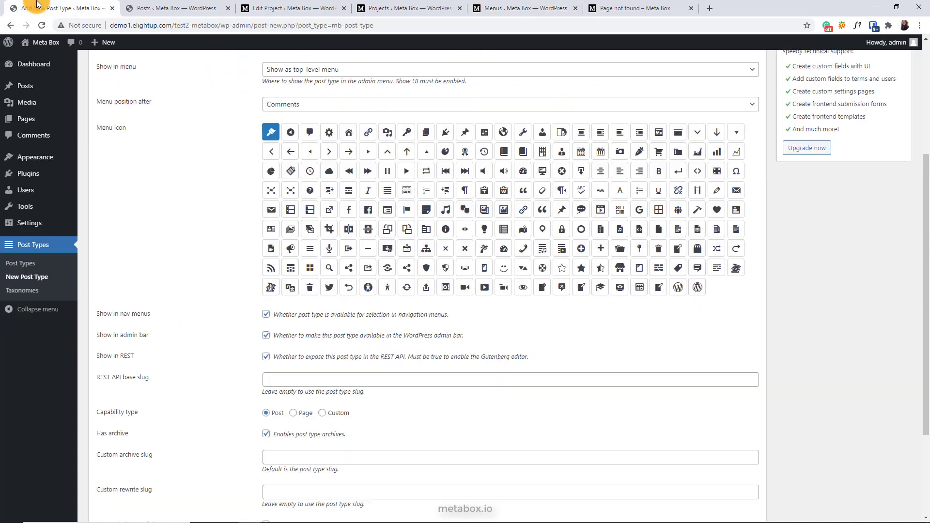
left_click(266, 313)
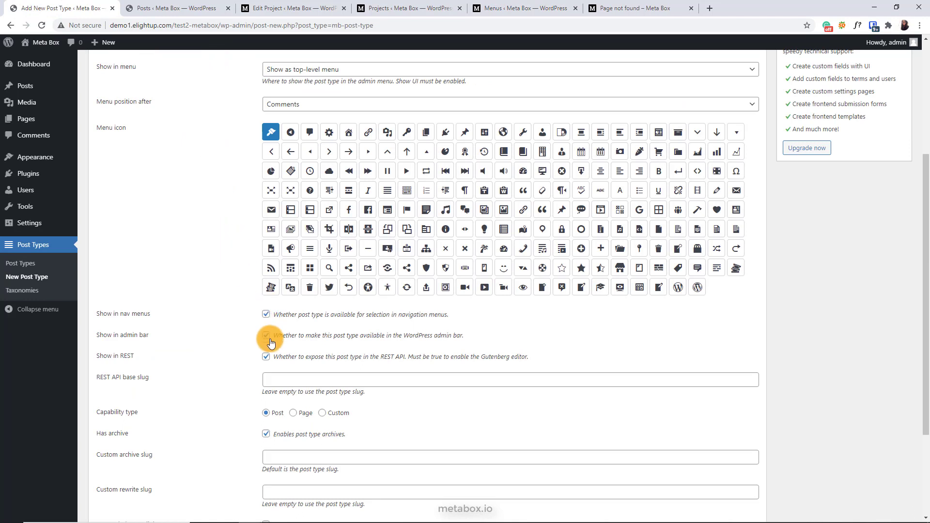
left_click(266, 336)
mouse_move(104, 43)
left_click(266, 357)
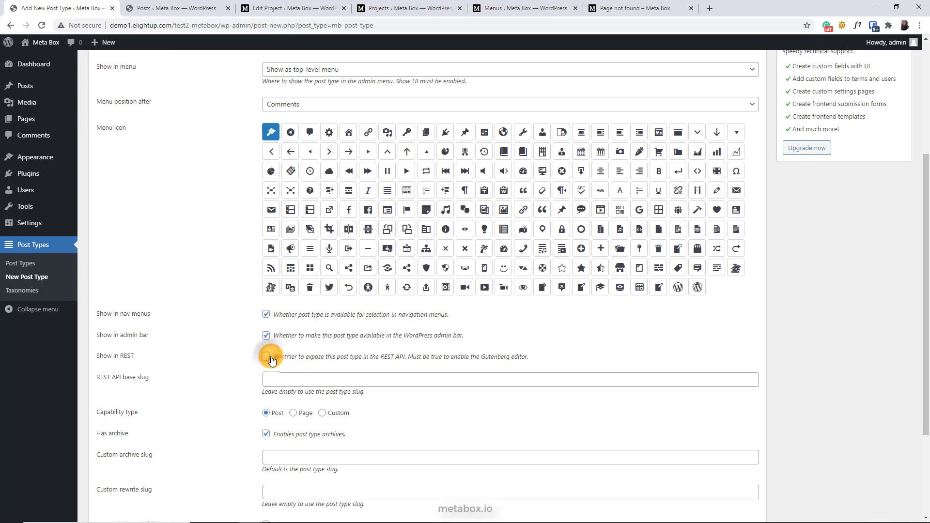
left_click(281, 381)
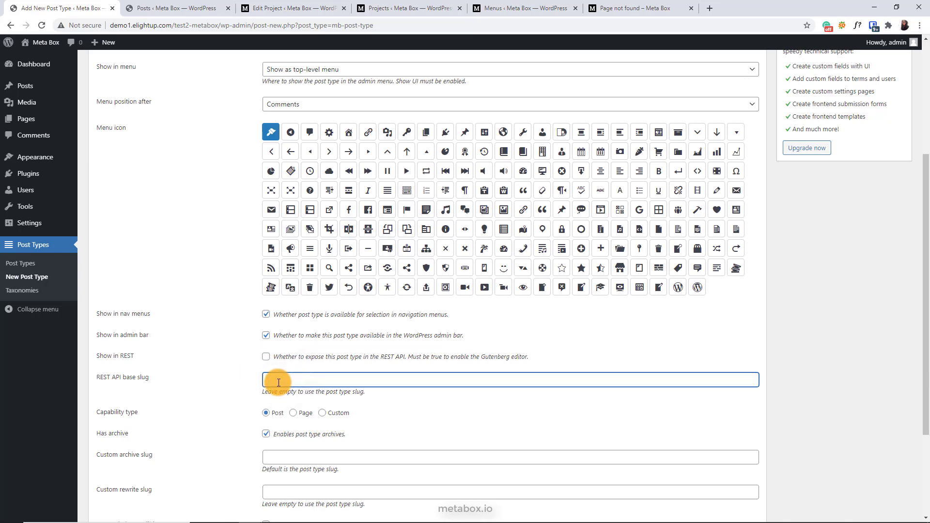
Try the Page and Custom capability types, leave it as Post, and view Supports
left_click(277, 416)
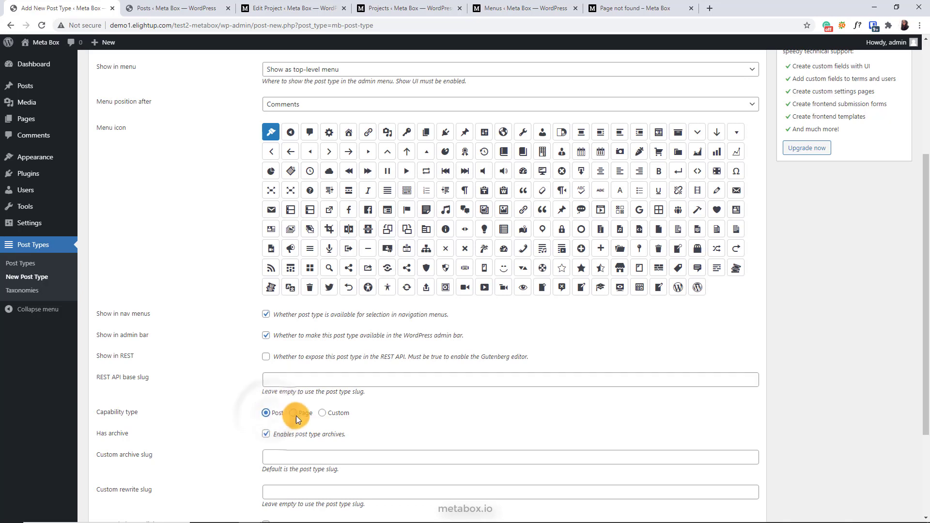
left_click(294, 414)
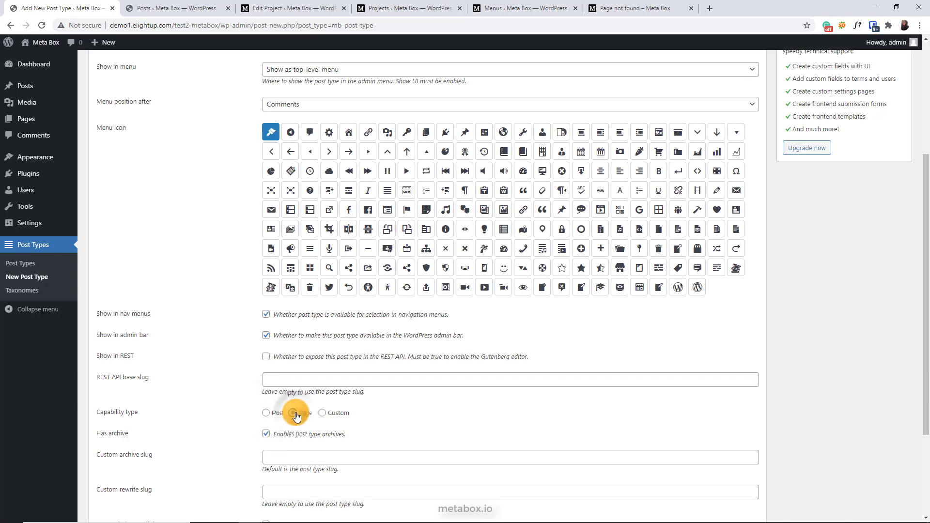
left_click(323, 414)
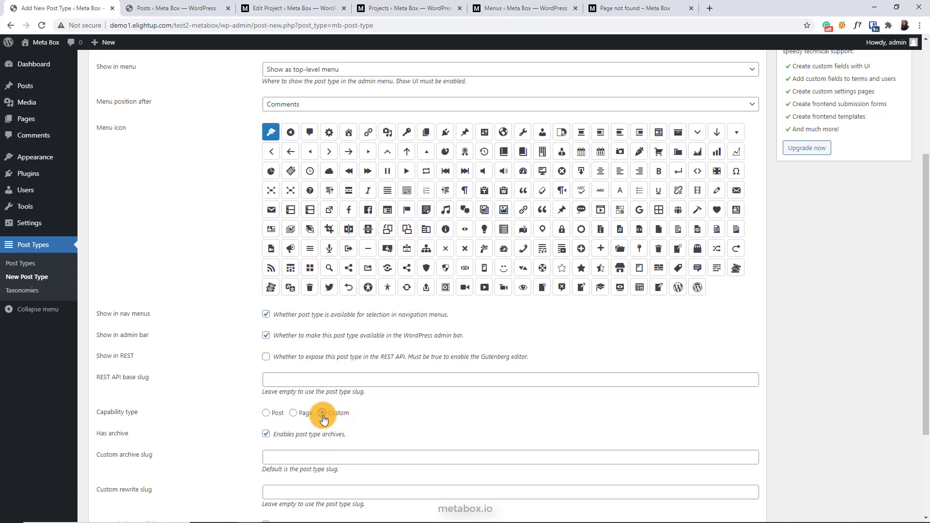
left_click(265, 414)
scroll(252, 426, "down", 2)
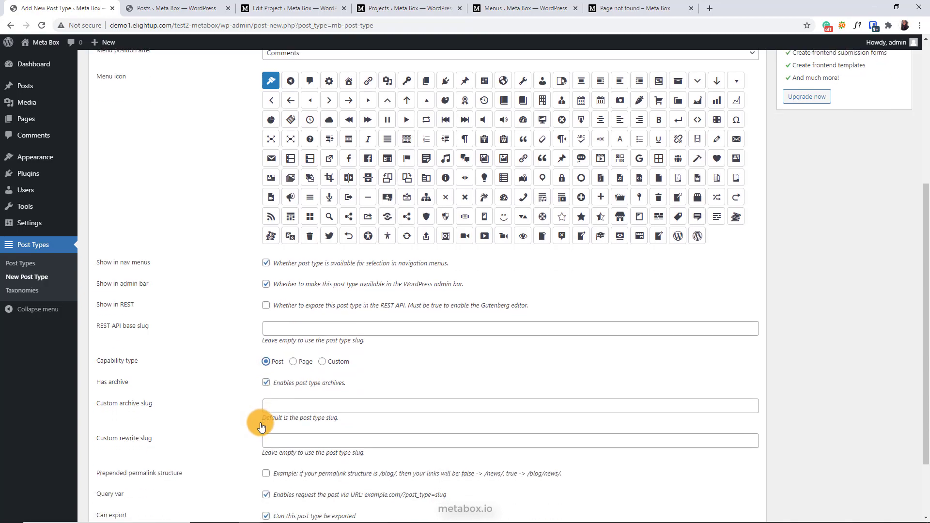
scroll(240, 461, "up", 6)
left_click(224, 94)
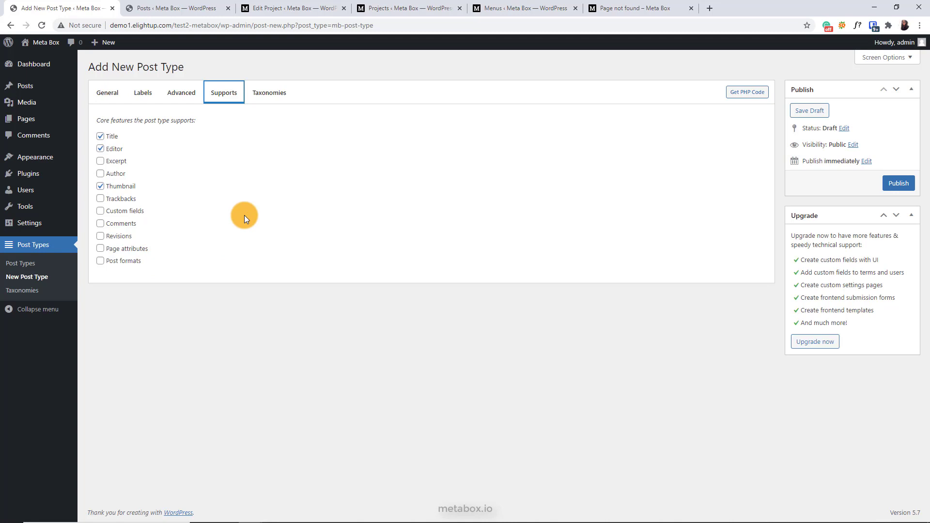
Check the Taxonomies settings and publish the Projects post type
left_click(275, 96)
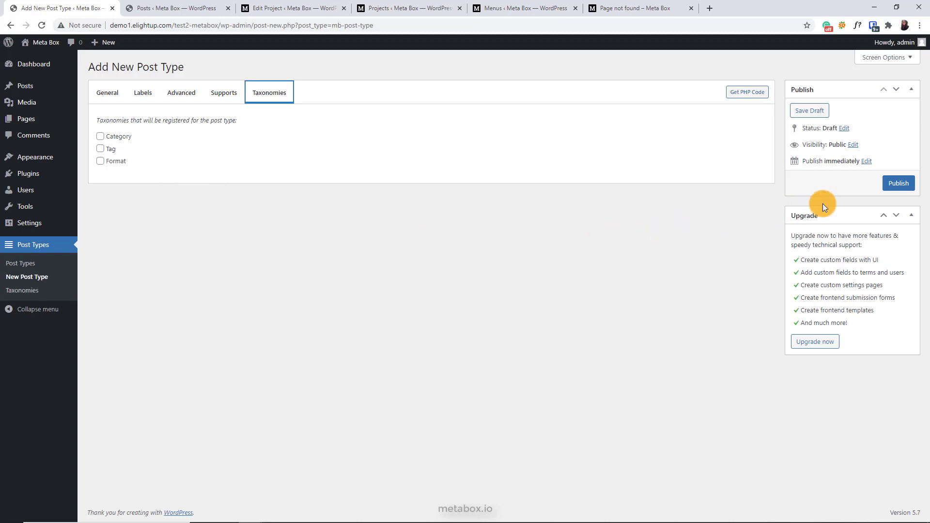
left_click(897, 184)
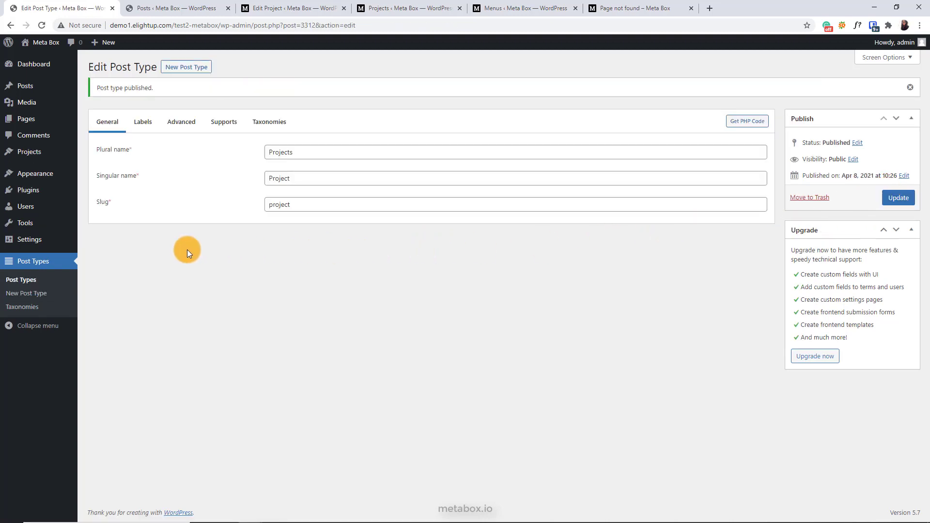
Publish a new project titled 'Project 1' with pasted lorem ipsum body text
left_click(93, 168)
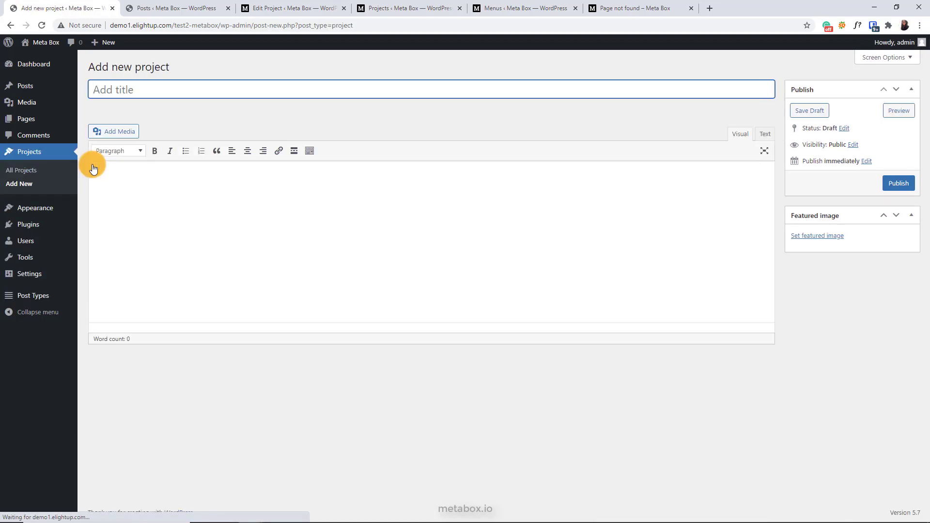
type("Project ")
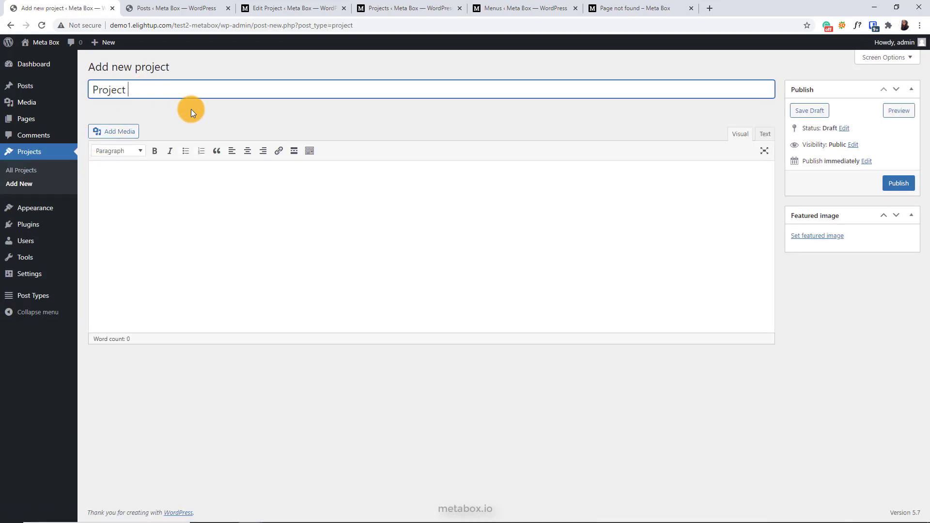
type("1")
left_click(145, 182)
key("ctrl+v")
left_click(880, 185)
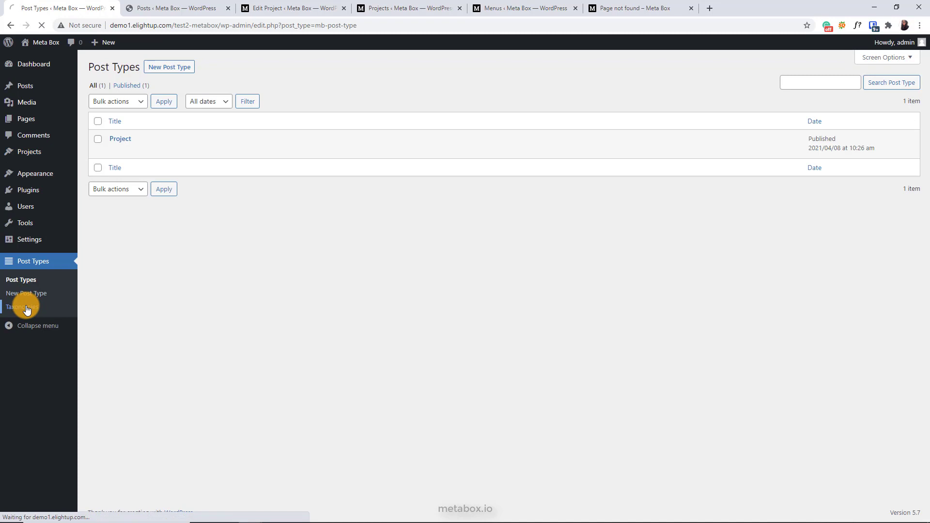
Add a new taxonomy with plural name 'Type' and singular name 'type'
left_click(23, 307)
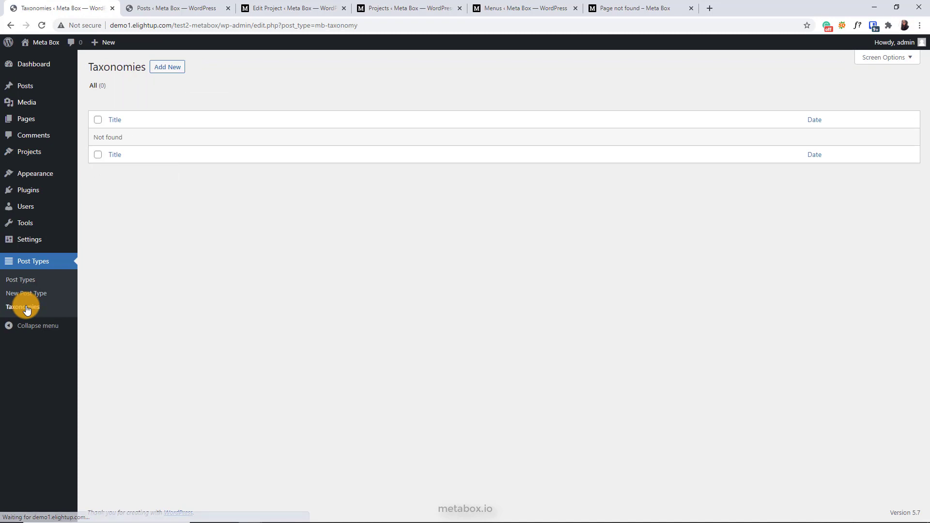
left_click(167, 67)
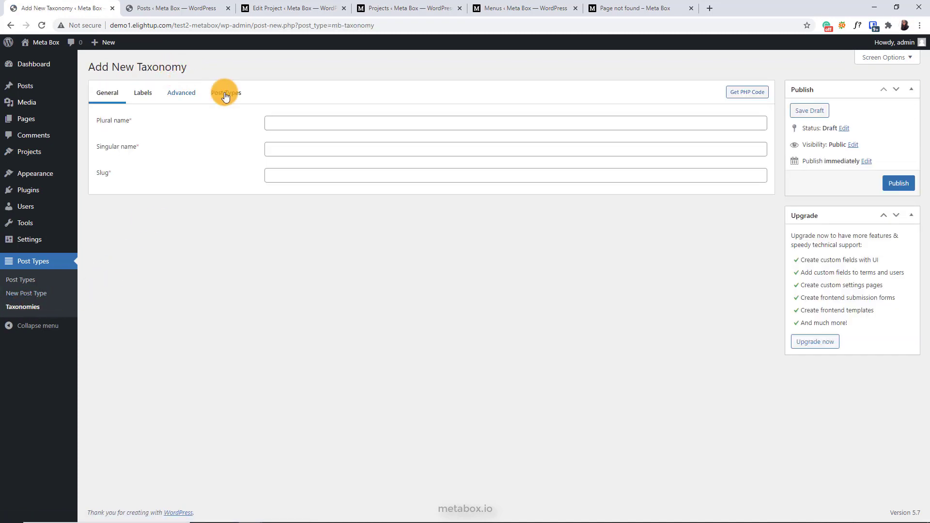
left_click(287, 123)
type("Type")
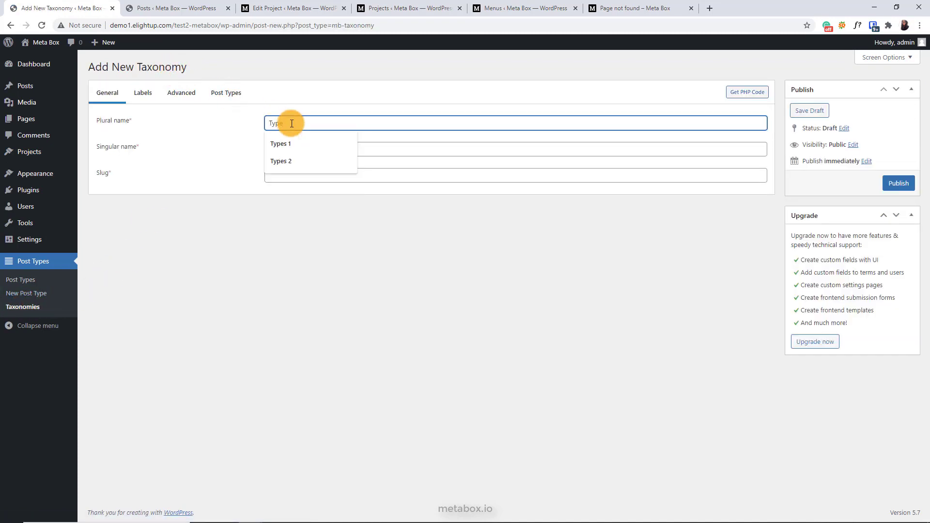
key("Tab")
type("type")
key("Tab")
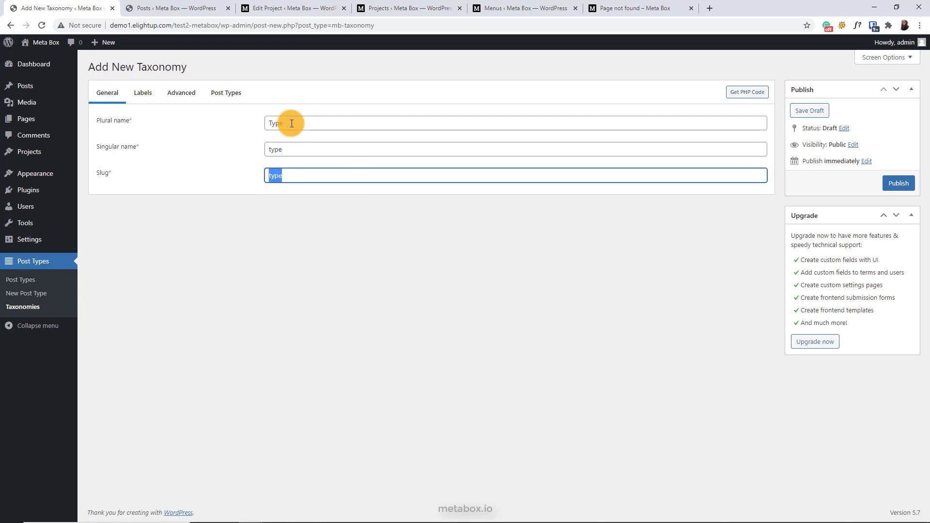
Enter slug 'project_type', review the auto-generated labels, and scroll through the Advanced settings
type("project_type")
left_click(148, 94)
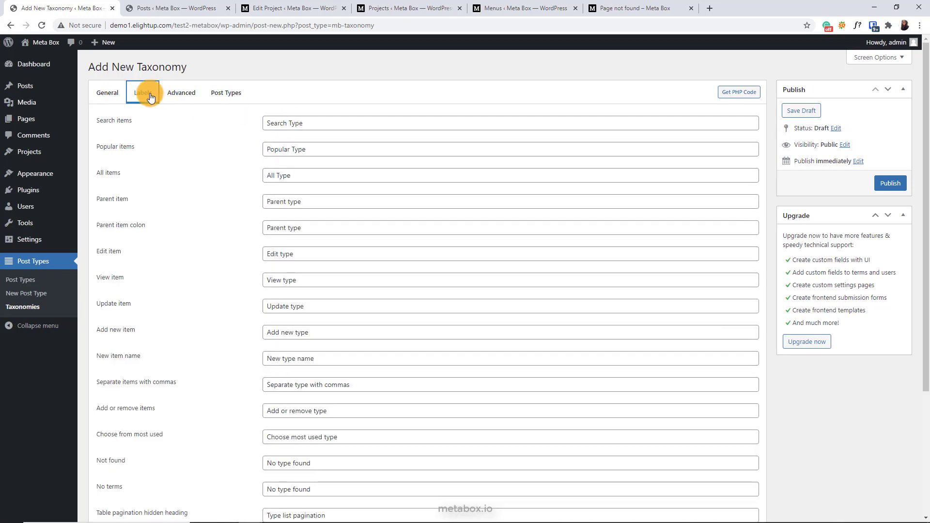
scroll(173, 138, "down", 4)
scroll(174, 139, "up", 4)
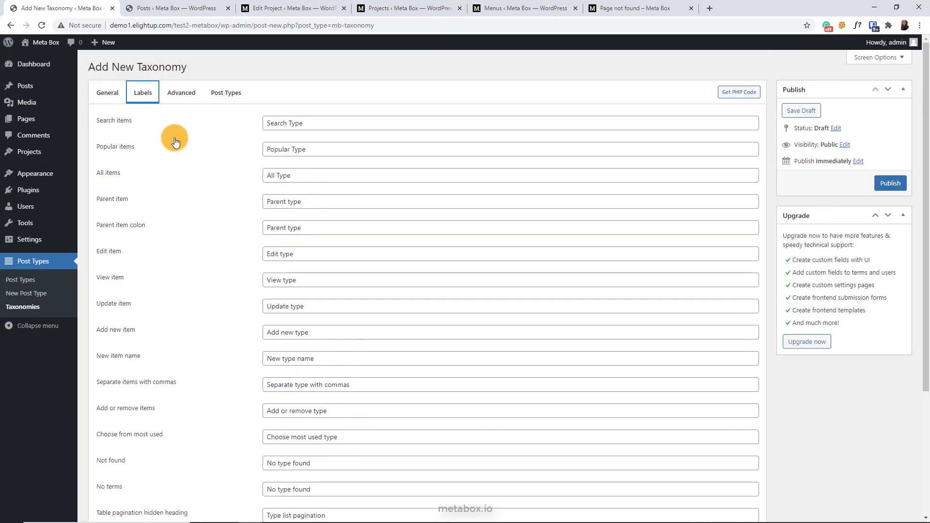
left_click(181, 93)
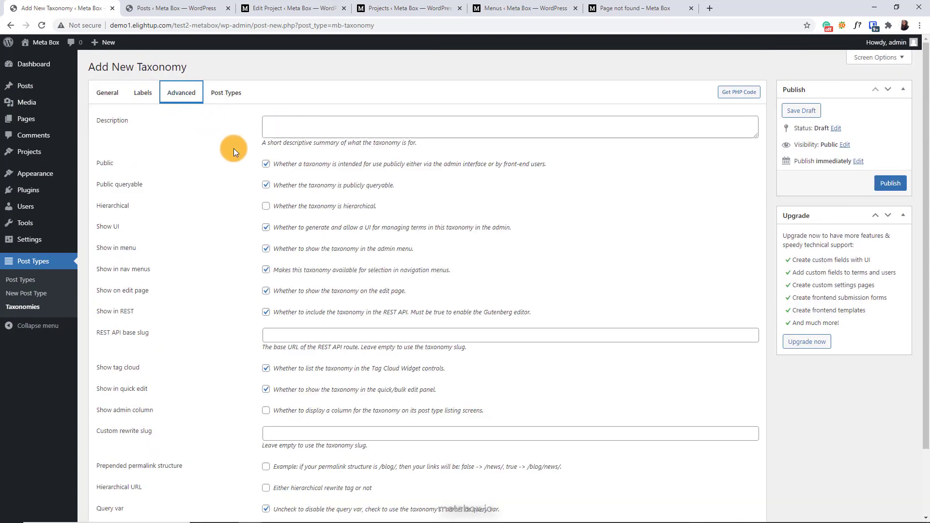
scroll(232, 165, "down", 2)
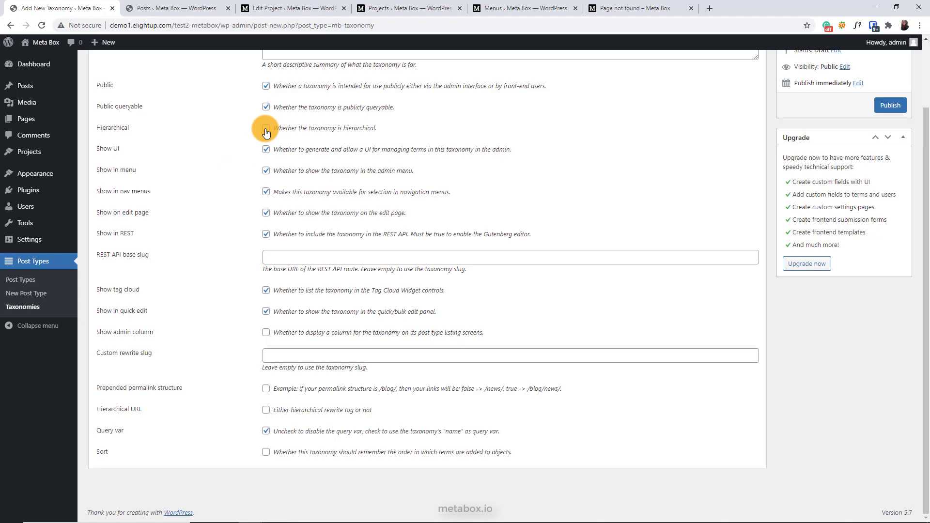
On Project demo 3, tick Blog, Business and eCommerce under Types 1, then untick eCommerce and Business
left_click(295, 8)
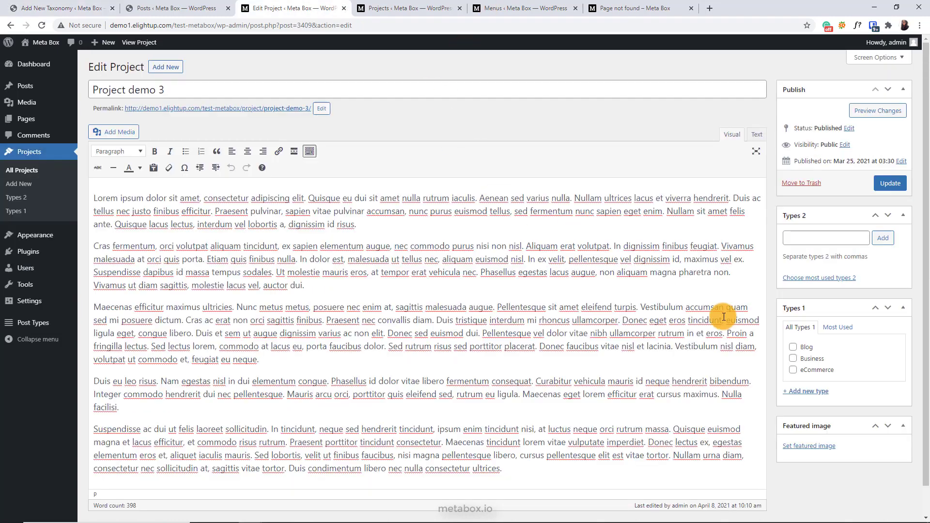
left_click(807, 347)
left_click(809, 358)
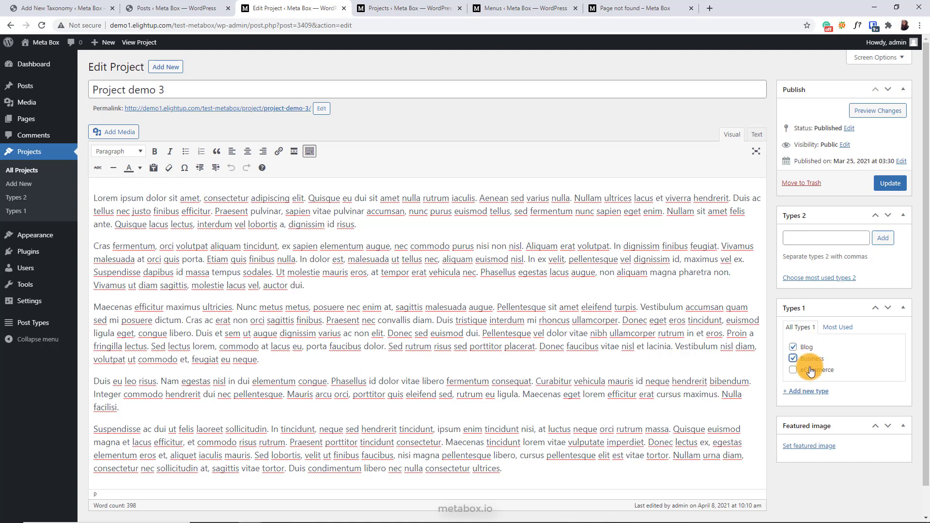
left_click(809, 370)
left_click(809, 370)
left_click(808, 358)
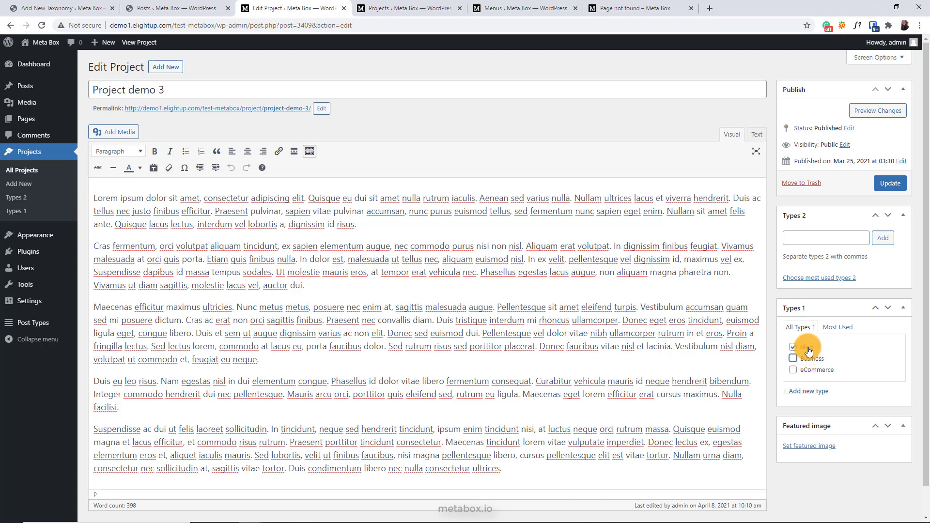
Enter 'Blog 2' and 'Business 2' as Types 2 tags, then return to the taxonomy form
left_click(807, 236)
type("B")
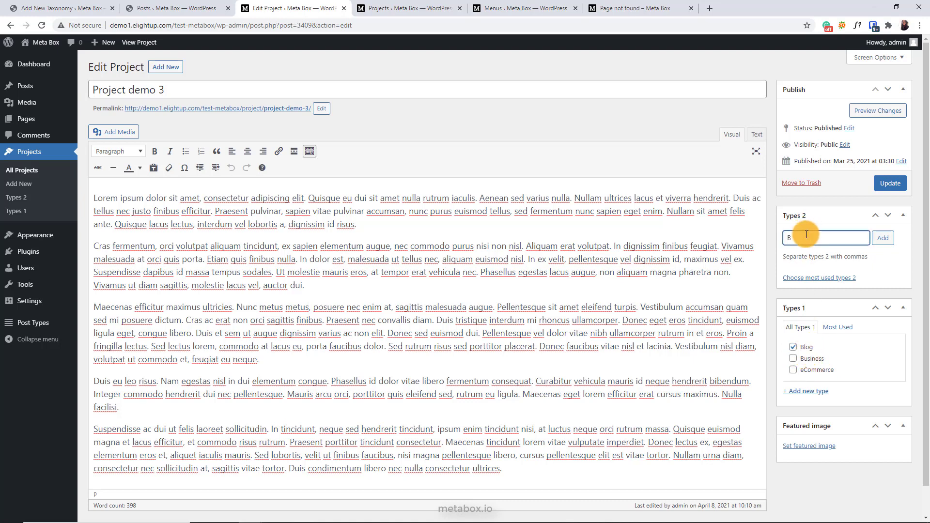
type("log 2, Bus")
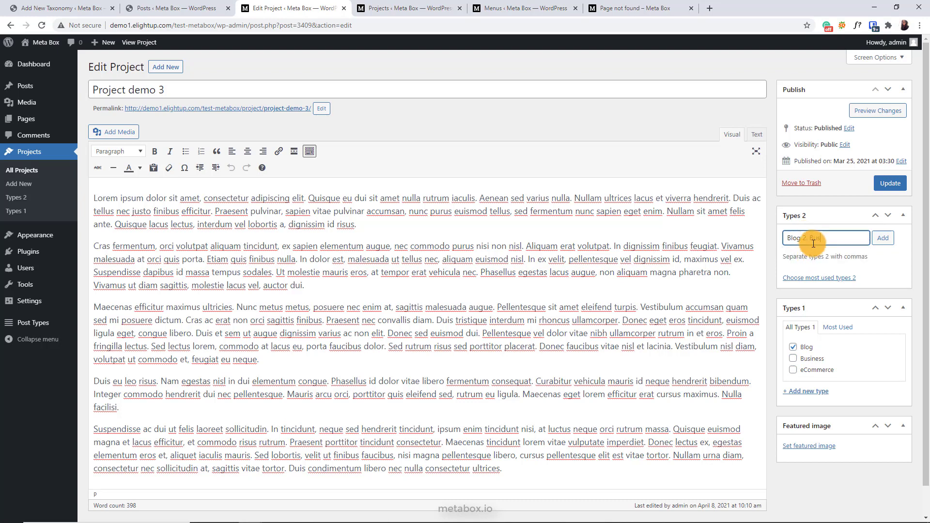
type("iness")
left_click(827, 248)
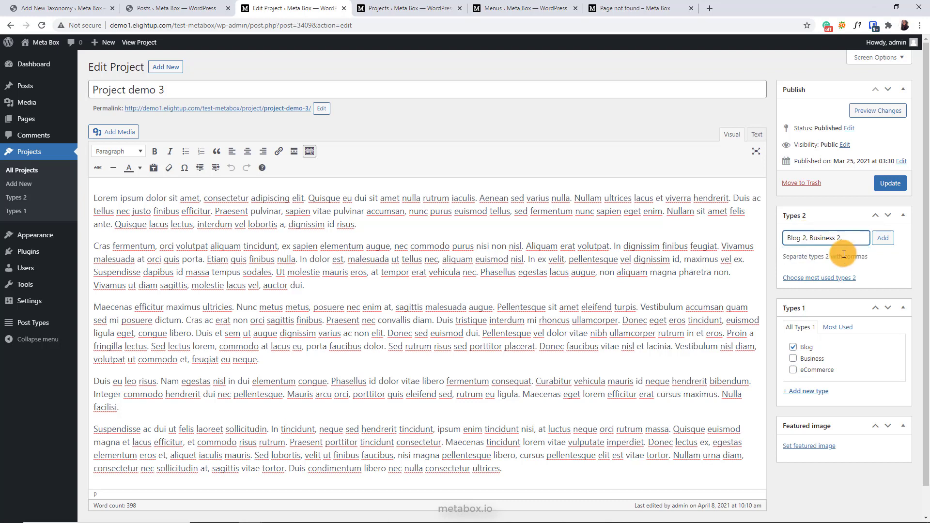
left_click(29, 8)
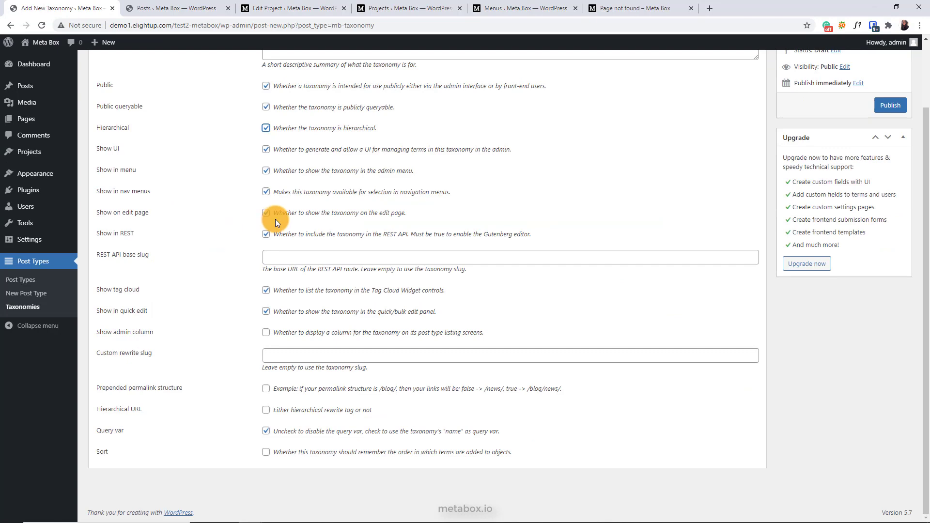
Compare the Quick Edit setting with a post's Quick Edit, then enable Show admin column and Hierarchical URL
double_click(279, 314)
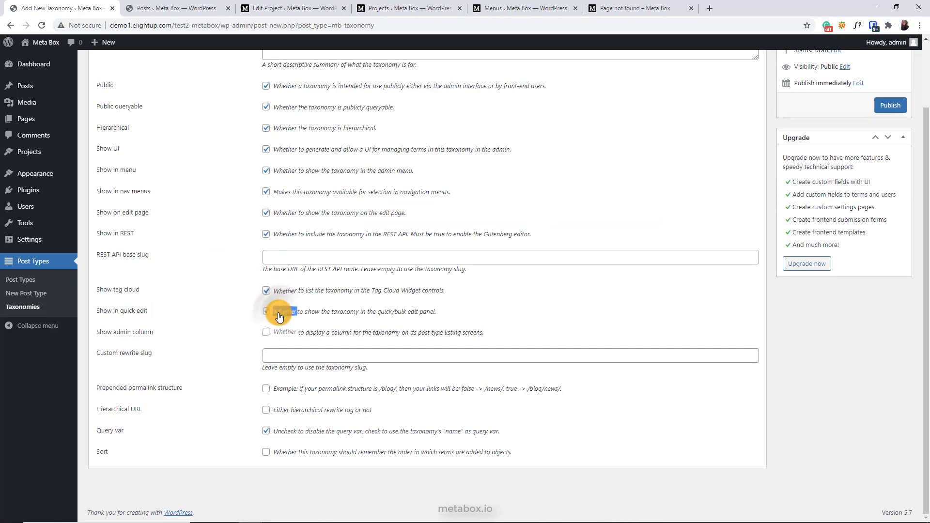
left_click(196, 8)
left_click(137, 150)
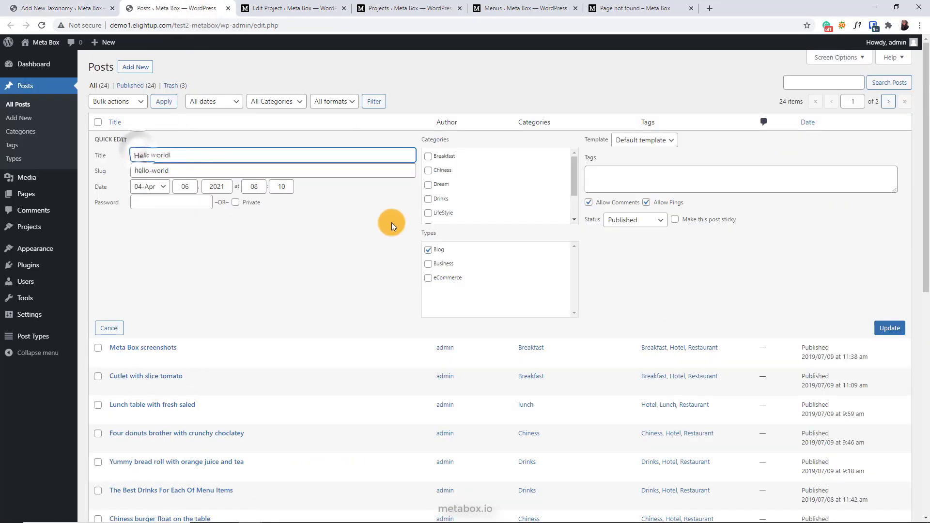
left_click(63, 8)
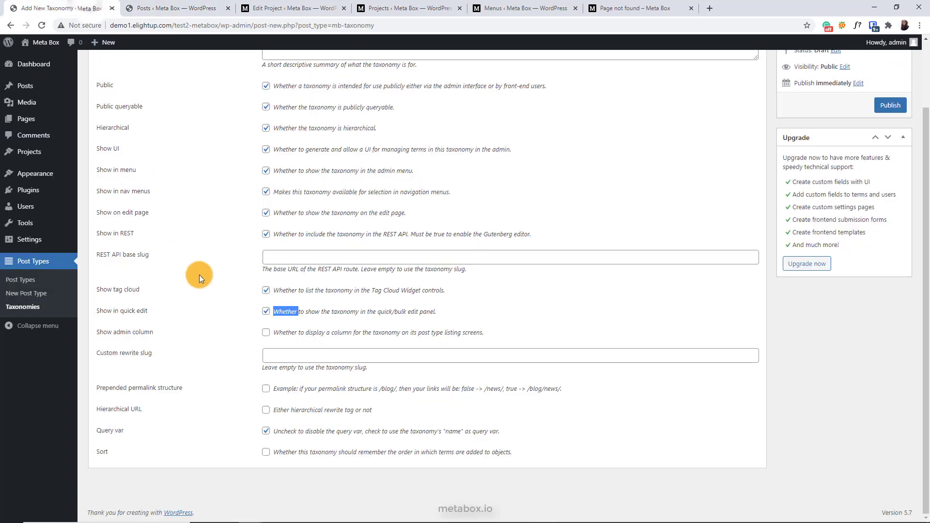
left_click(220, 4)
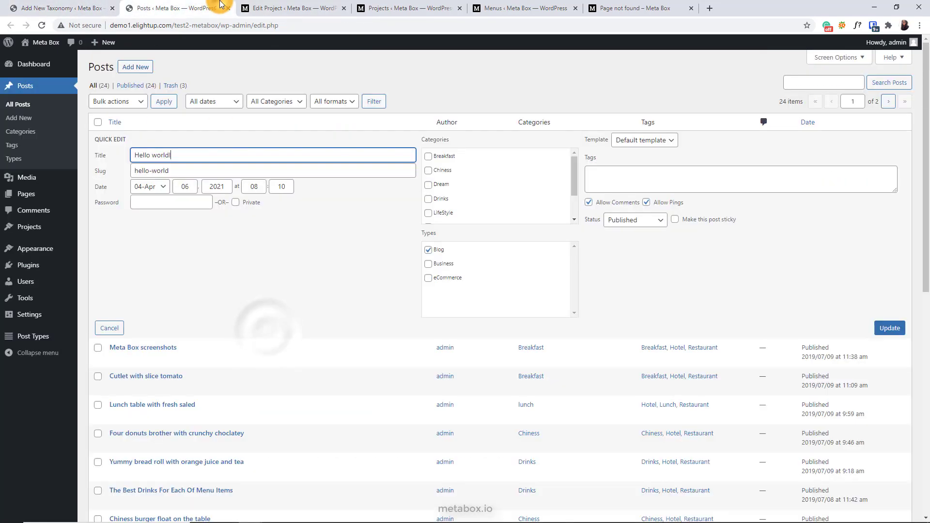
scroll(604, 168, "down", 4)
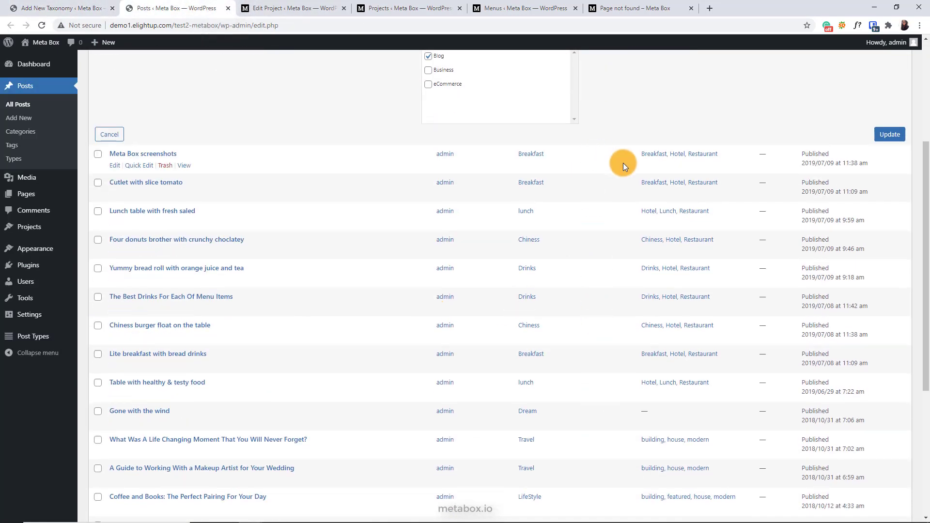
left_click(37, 7)
left_click(266, 411)
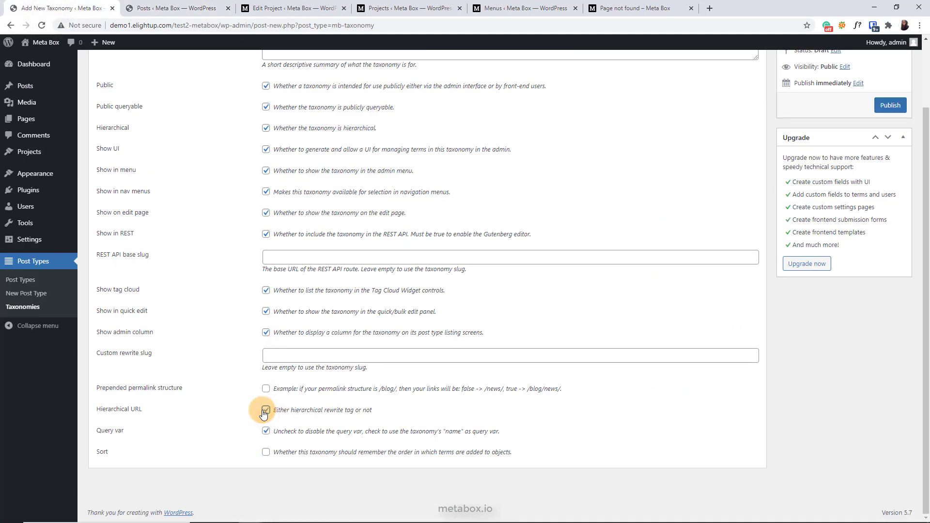
Delete '/blog' from the sub-blog archive address so it reads project_type/sub-blog/
left_click(620, 9)
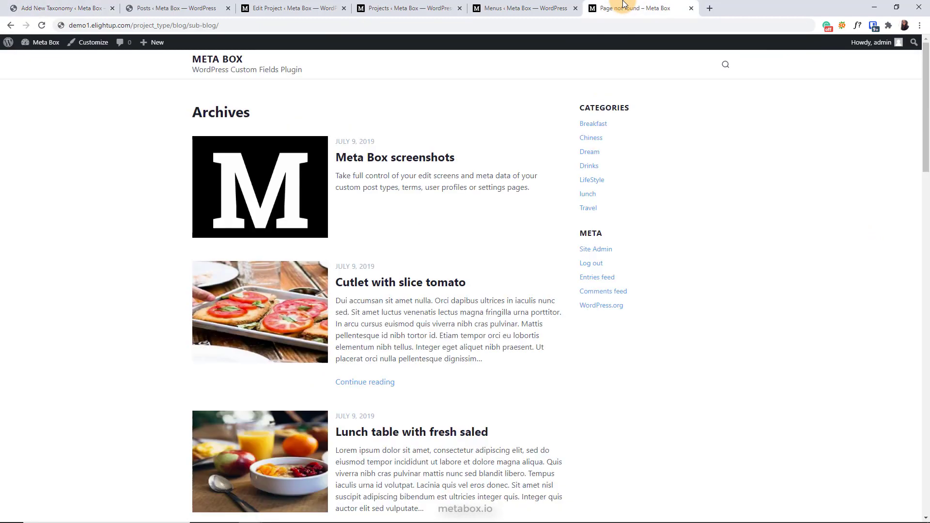
left_click(218, 26)
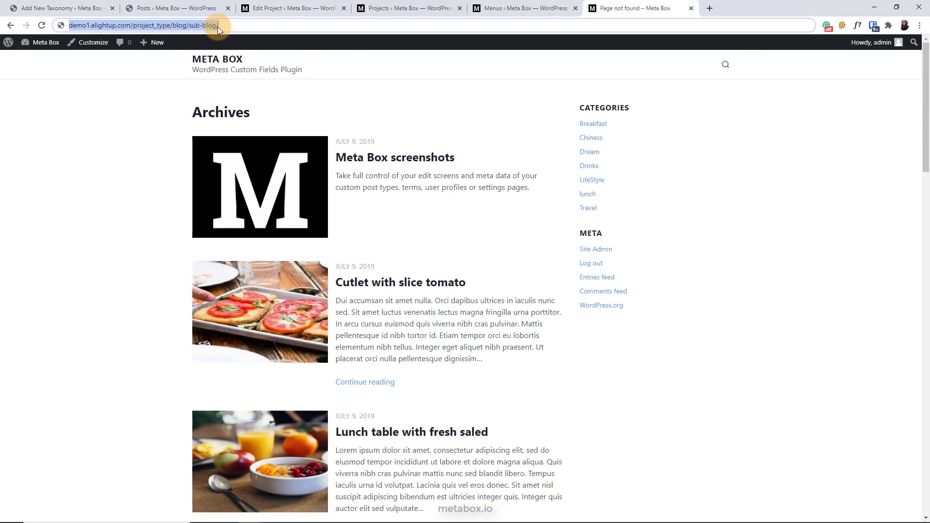
left_click_drag(218, 28, 170, 31)
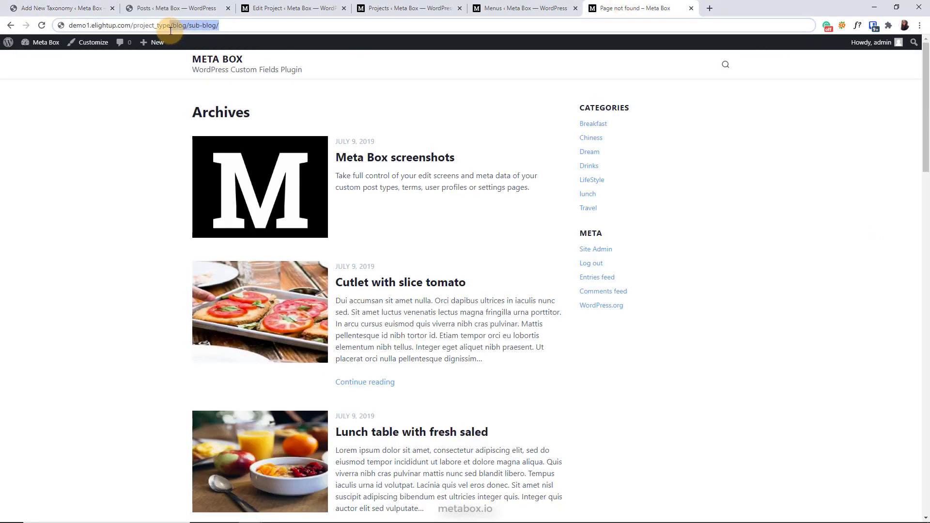
left_click(219, 25)
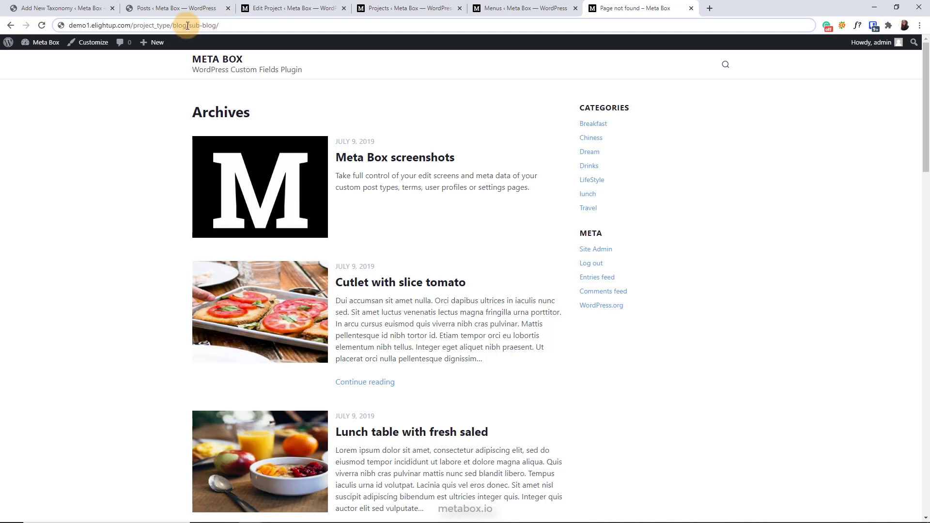
left_click_drag(187, 25, 170, 26)
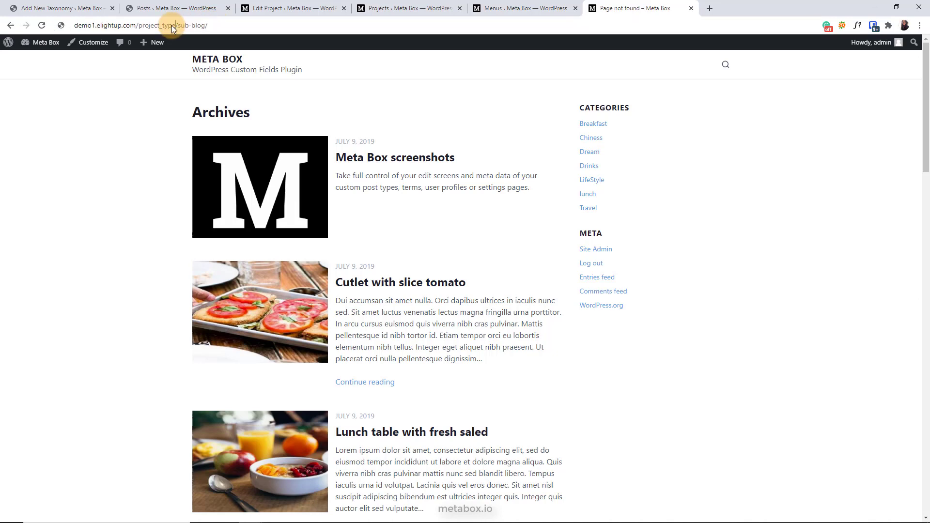
key("BackSpace")
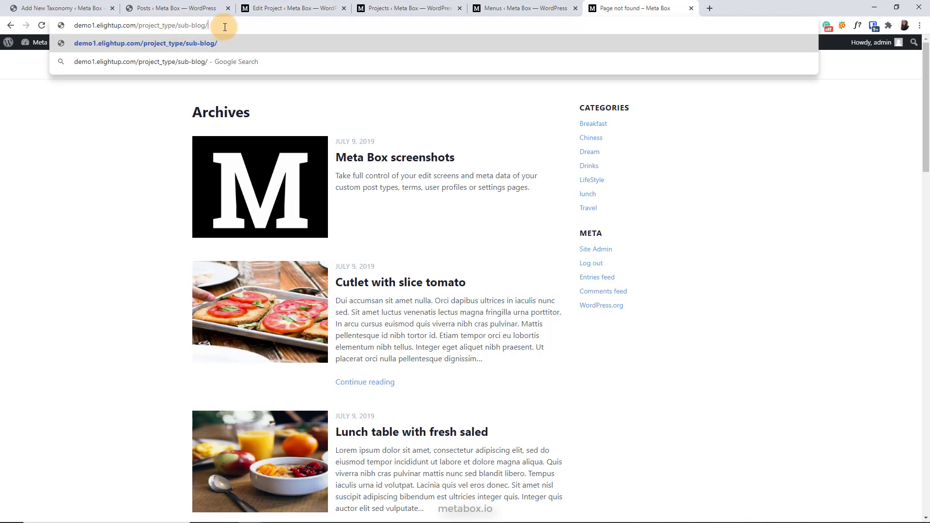
left_click(78, 4)
Switch the Type taxonomy's post types from Post to Project and publish it
scroll(791, 220, "up", 3)
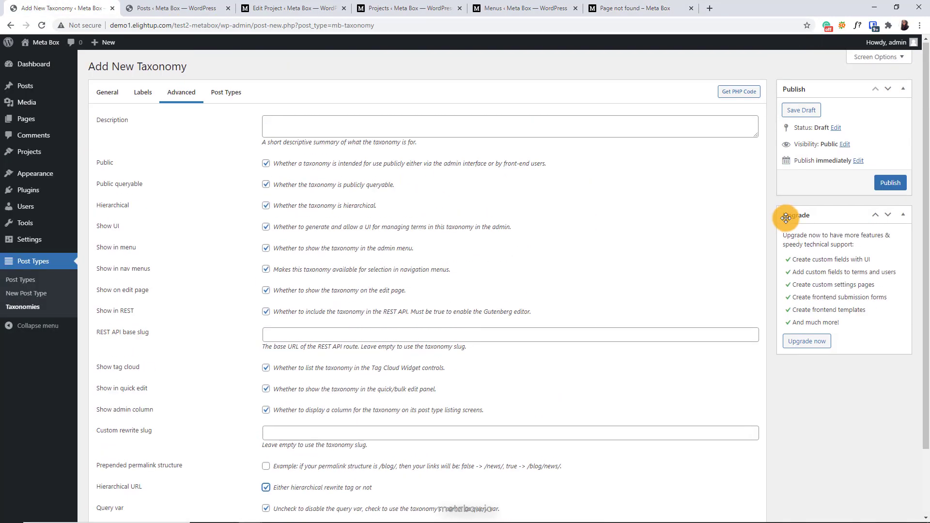
left_click(219, 93)
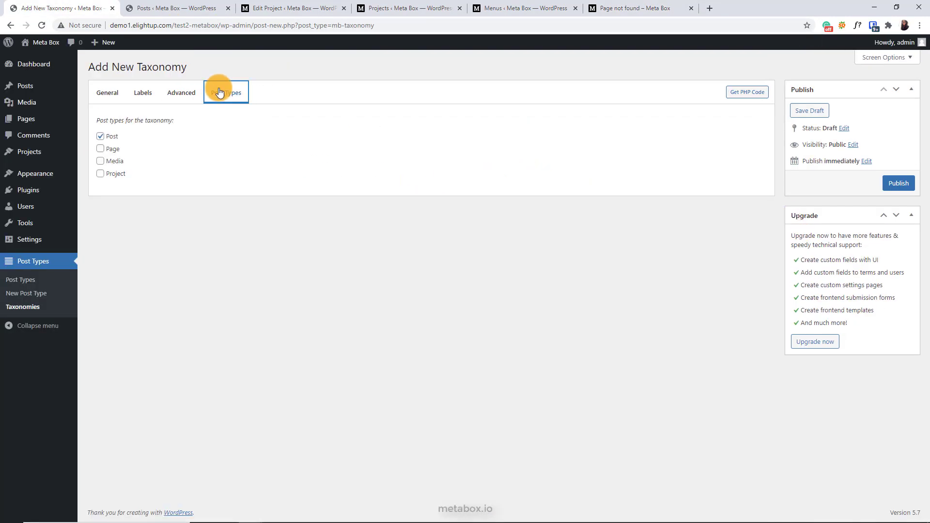
left_click(106, 138)
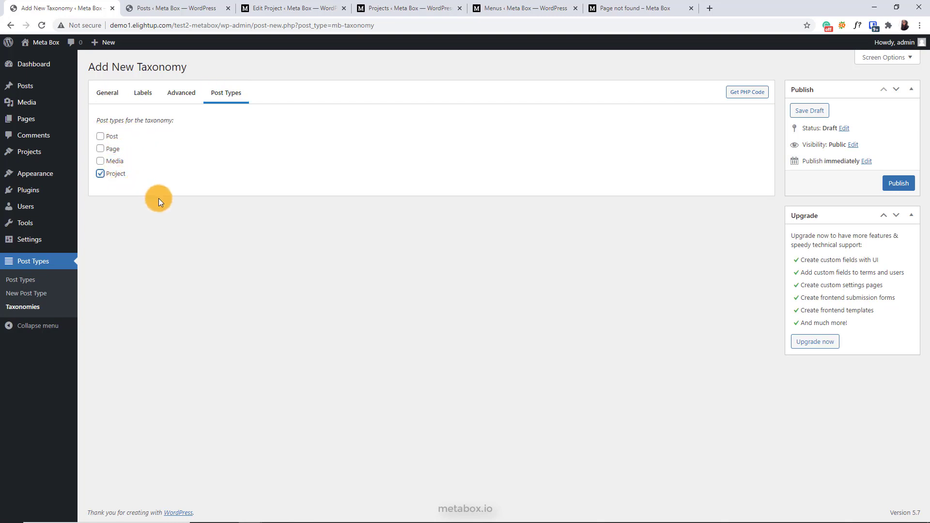
left_click(894, 192)
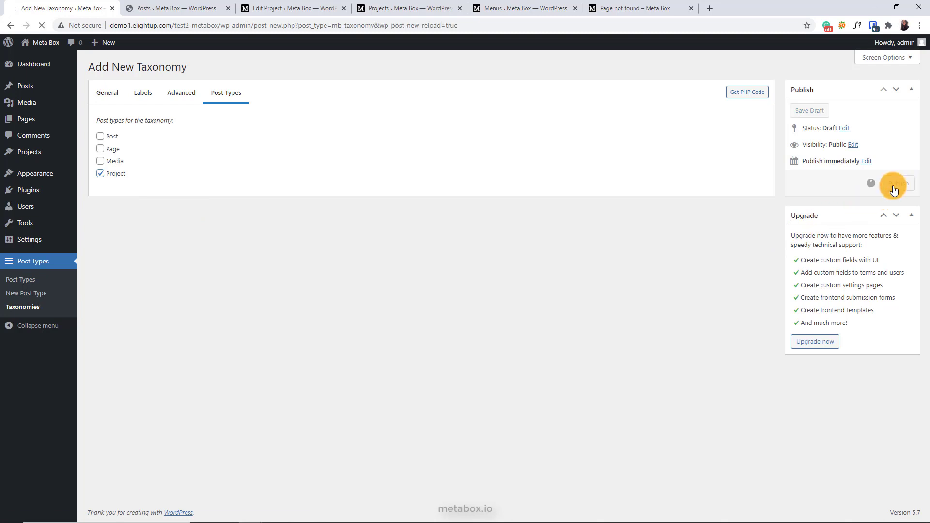
Create the Blog, eCommerce and Business terms on the Projects > Type page
mouse_move(31, 148)
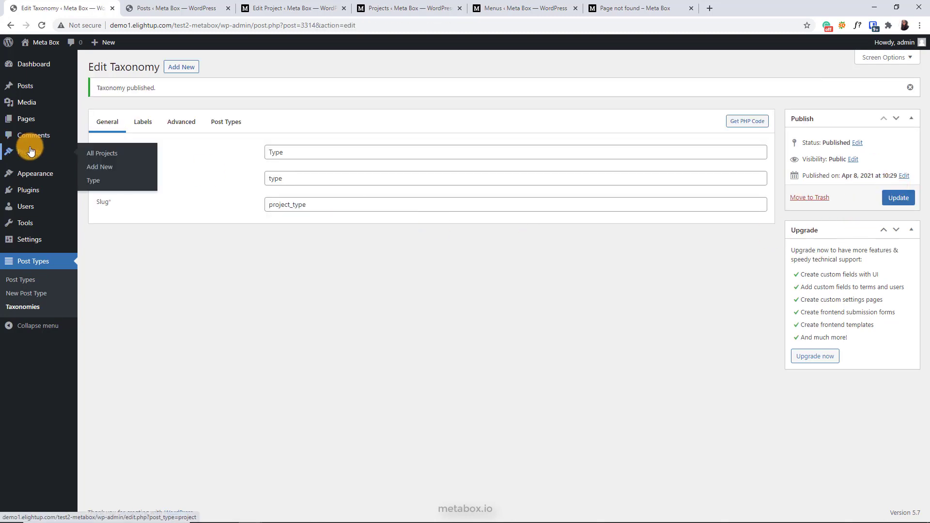
left_click(113, 180)
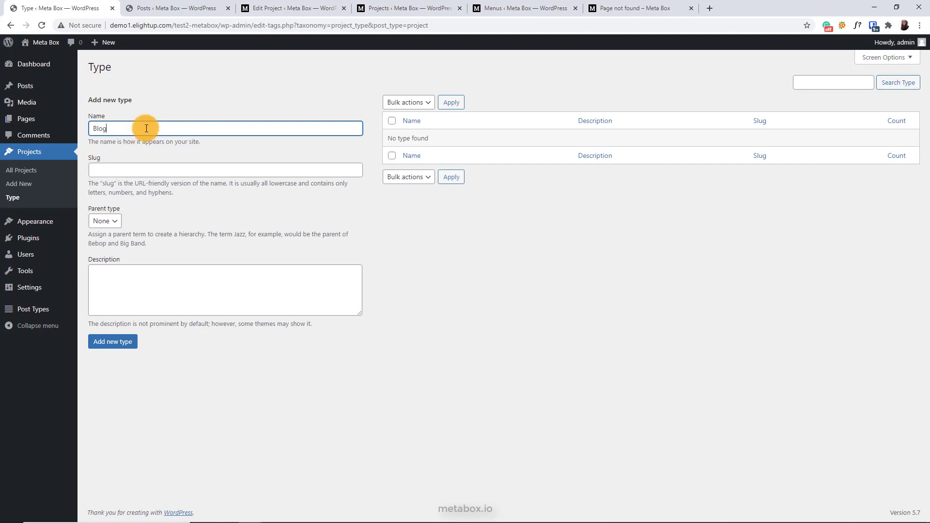
type("eCommer")
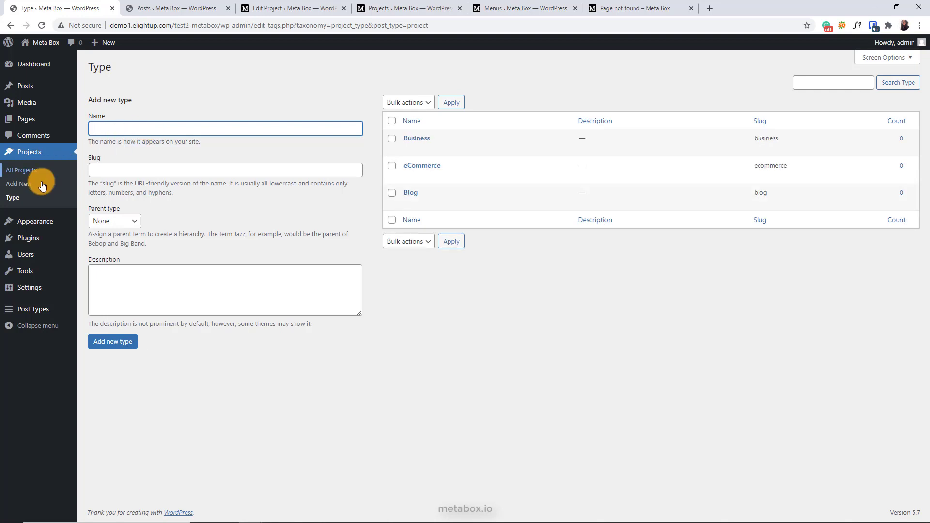
left_click(20, 184)
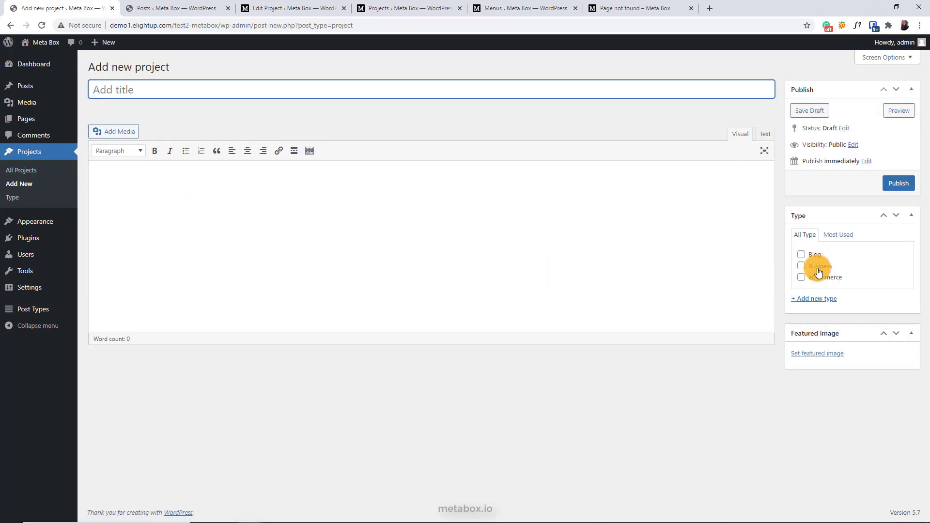
Tick Business, Blog and eCommerce in the new project's Type box
left_click(820, 267)
left_click(816, 255)
left_click(816, 279)
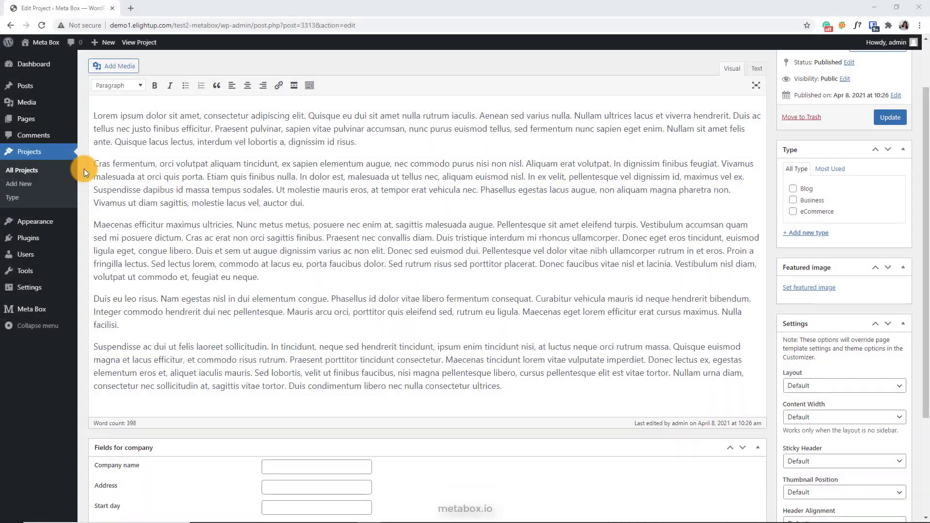
scroll(84, 169, "down", 2)
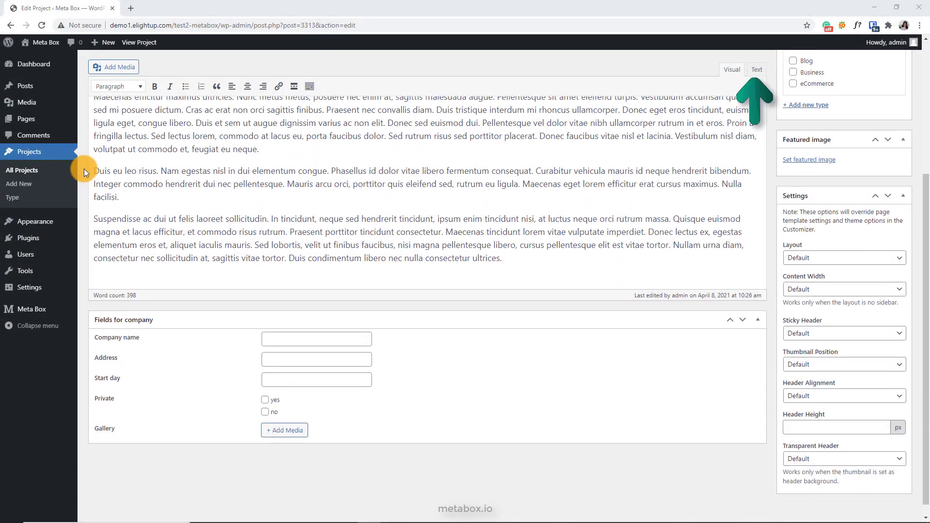